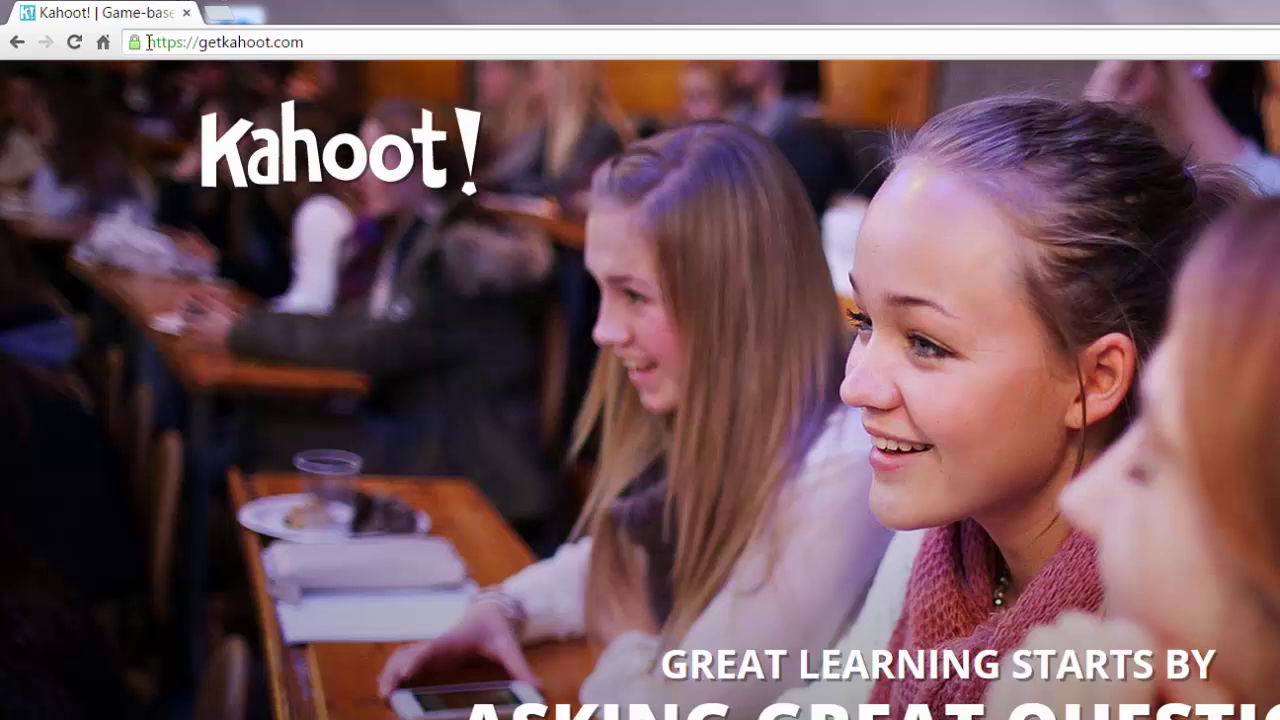
# Sign in to the existing Kahoot account from the getkahoot.com home page
pyautogui.moveTo(150, 42); pyautogui.dragTo(326, 50)
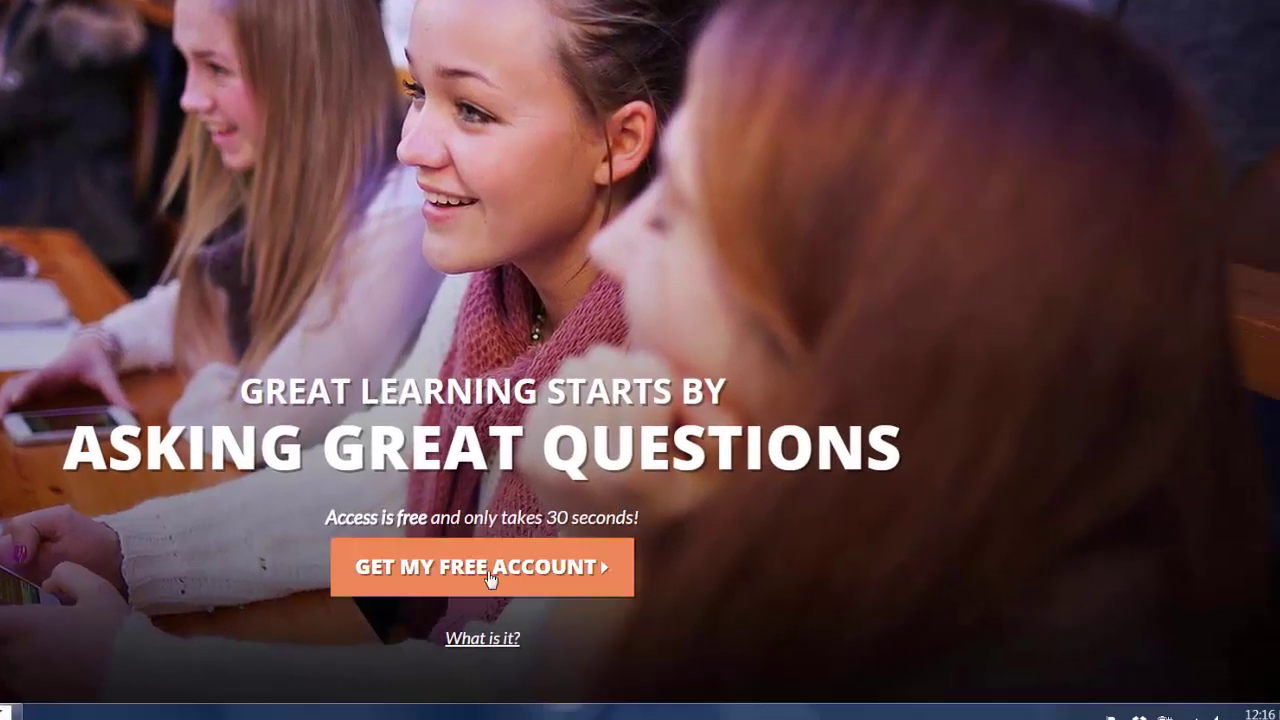
pyautogui.click(489, 575)
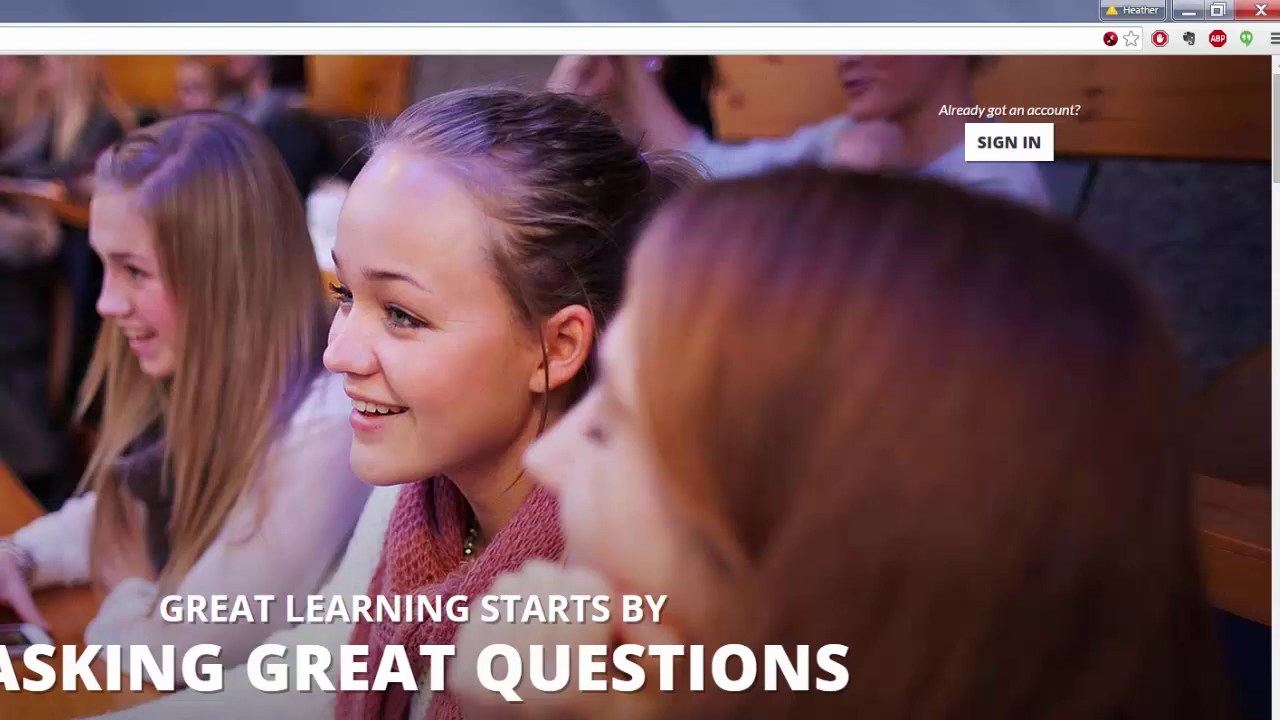
pyautogui.click(1031, 147)
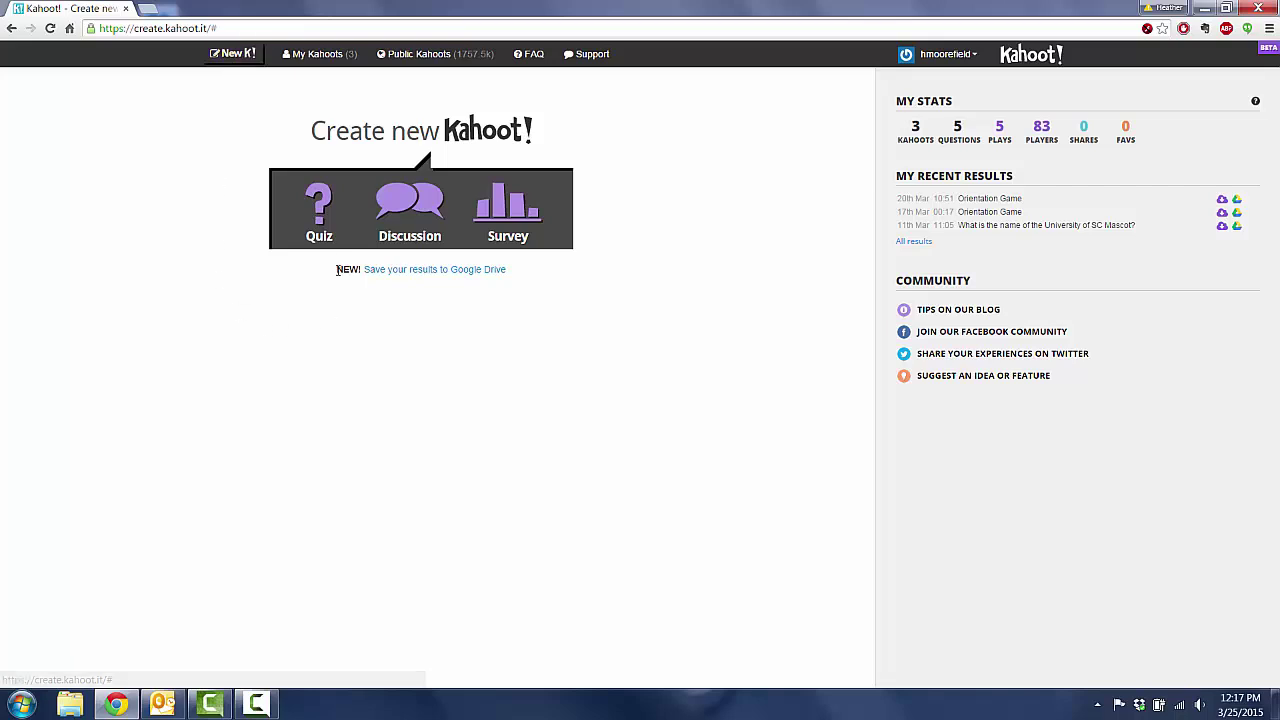
# Create a new Kahoot quiz named "Library Orientation"
pyautogui.click(321, 222)
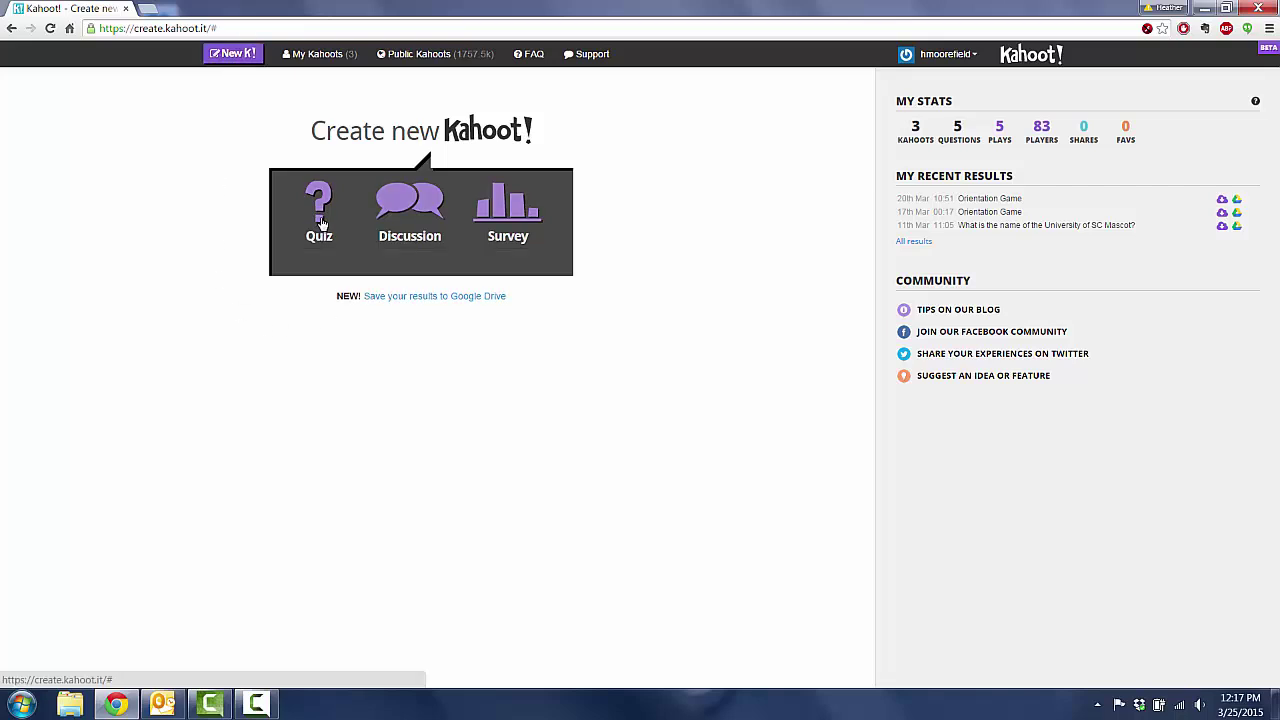
pyautogui.click(390, 272)
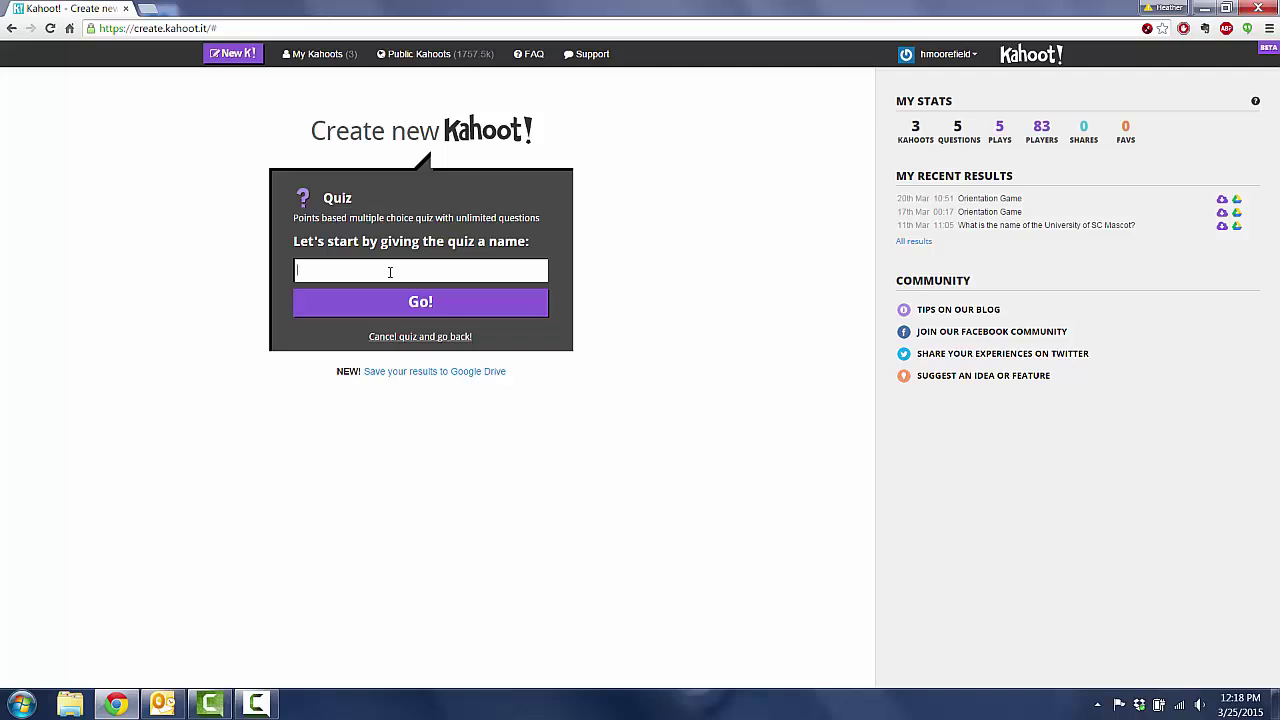
pyautogui.write('Library Orientation')
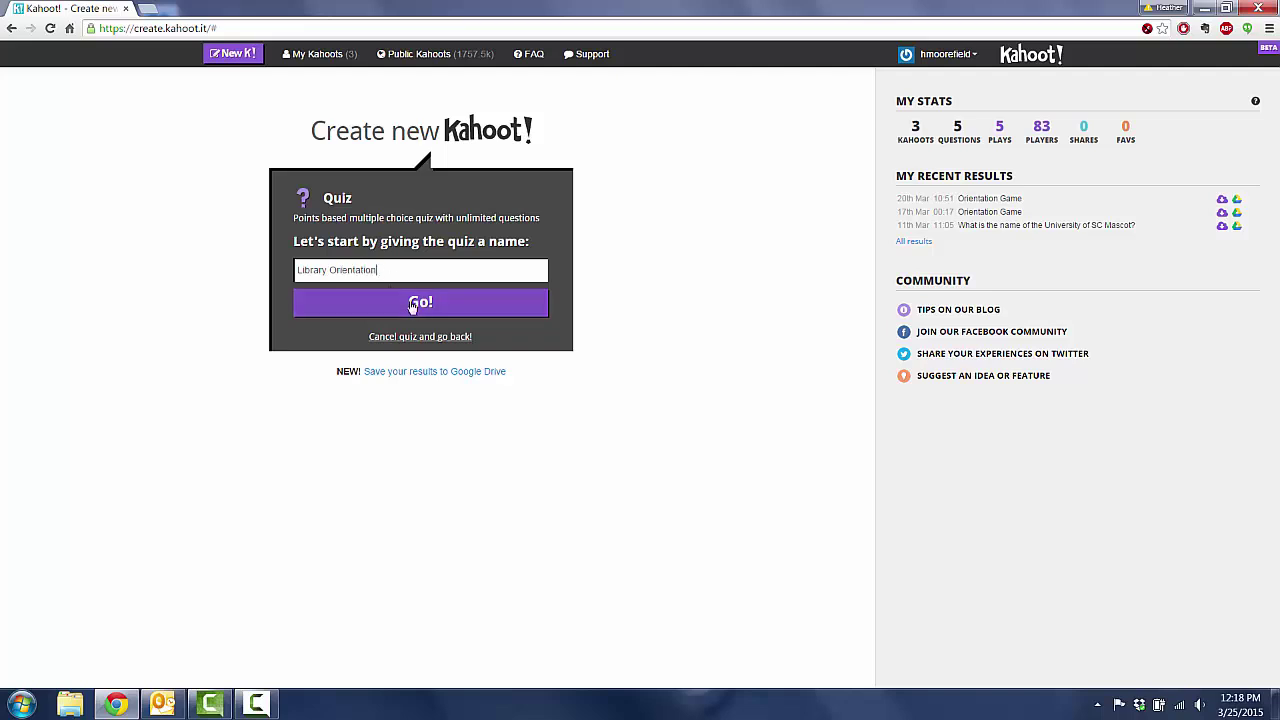
pyautogui.click(420, 302)
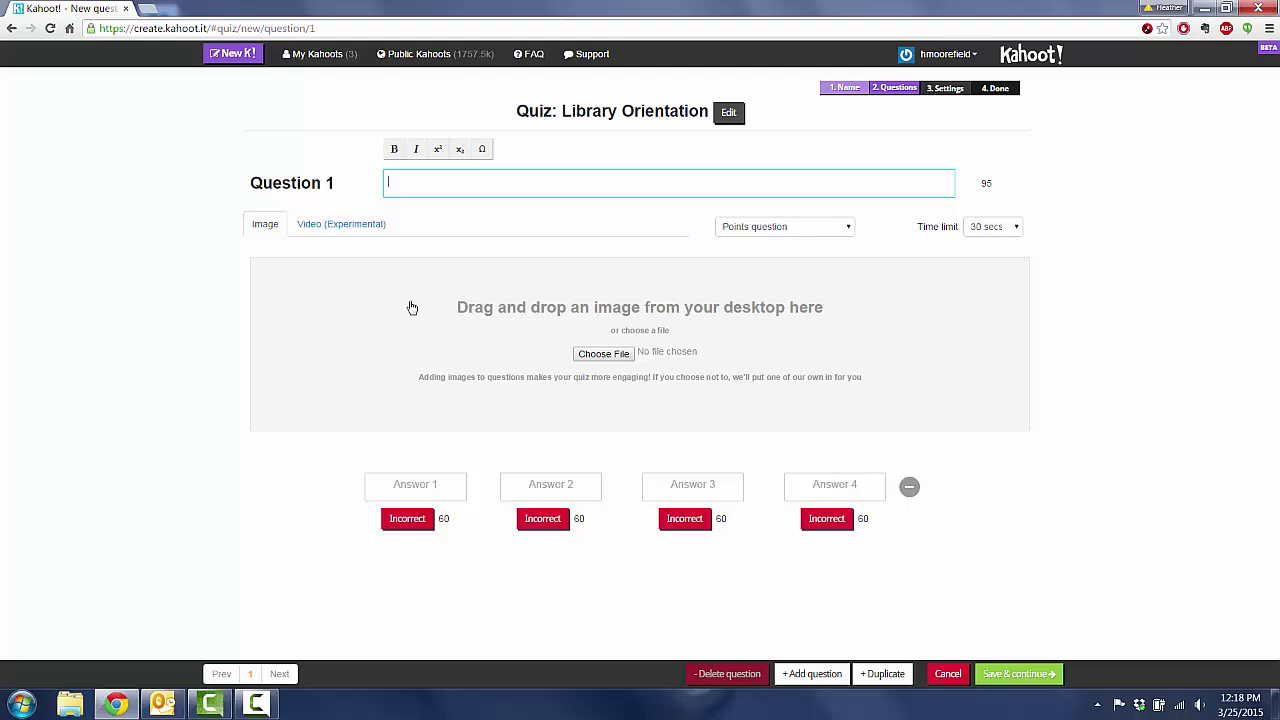
# Enter "Where do you go to check out books in the library?" as question 1 and attach the Book image from Dropbox's Images folder
pyautogui.write('Where do you go to check out books ')
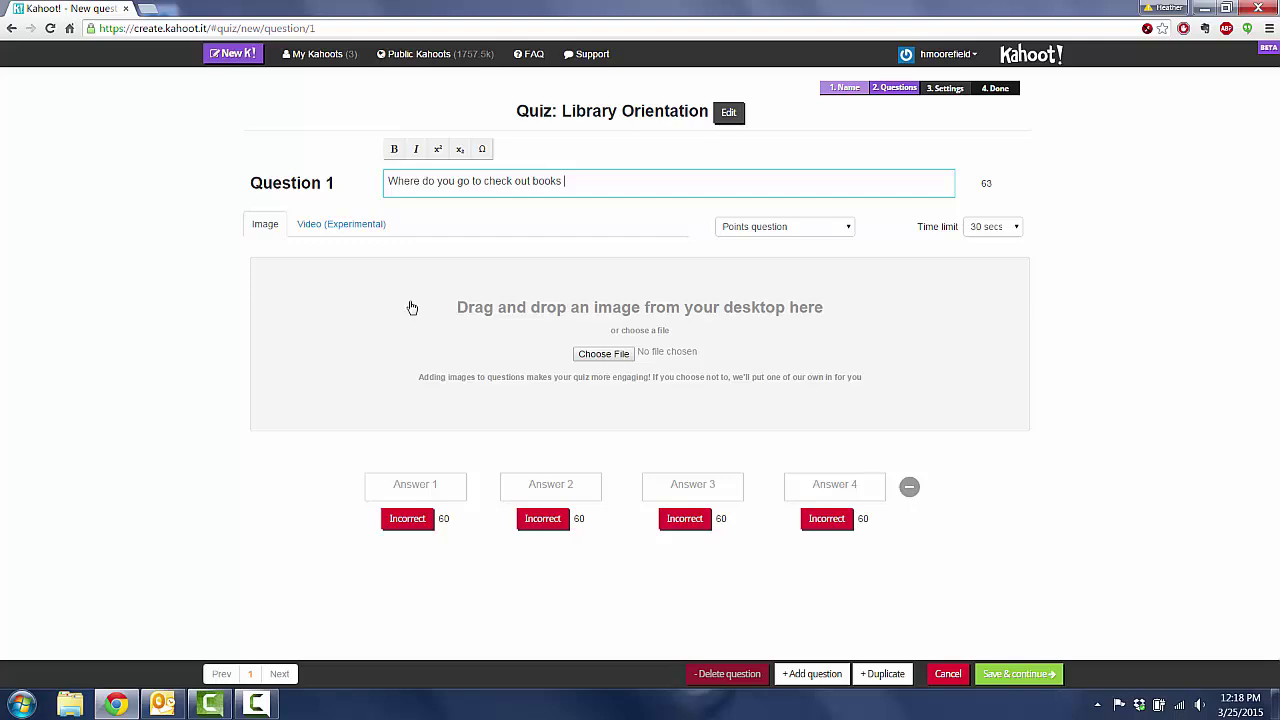
pyautogui.write('in the library?')
pyautogui.click(606, 354)
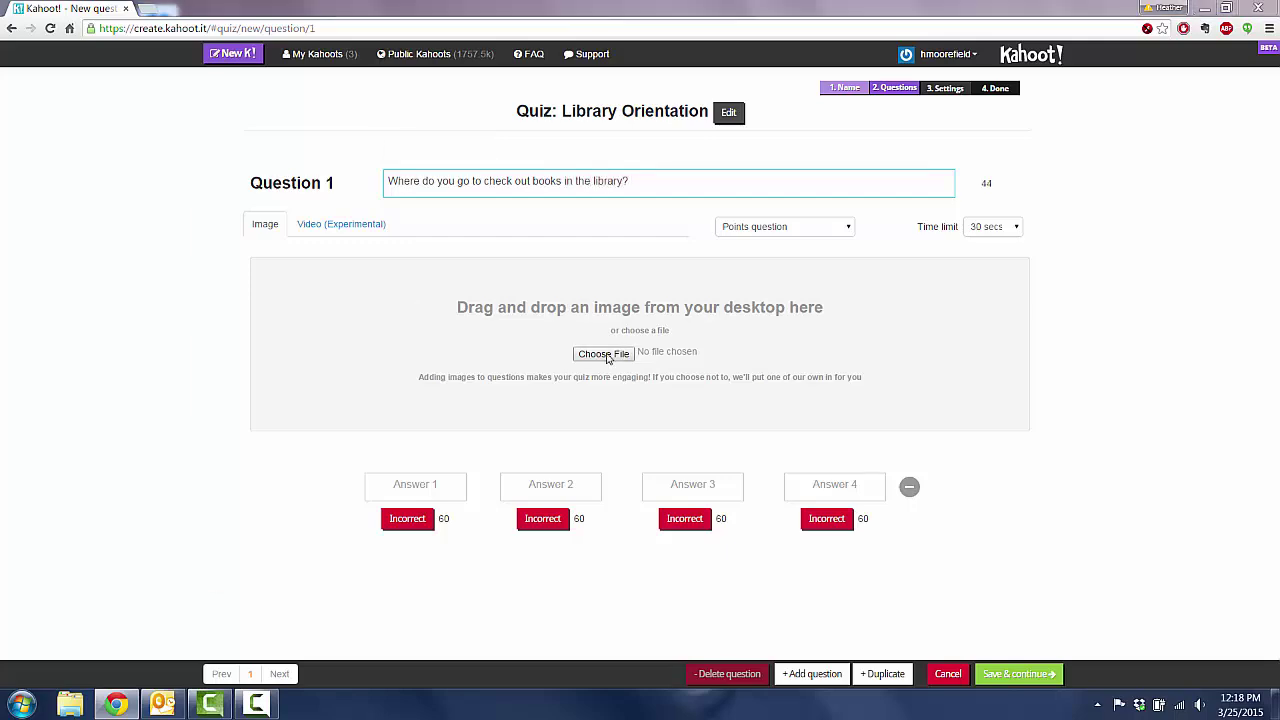
pyautogui.click(264, 382)
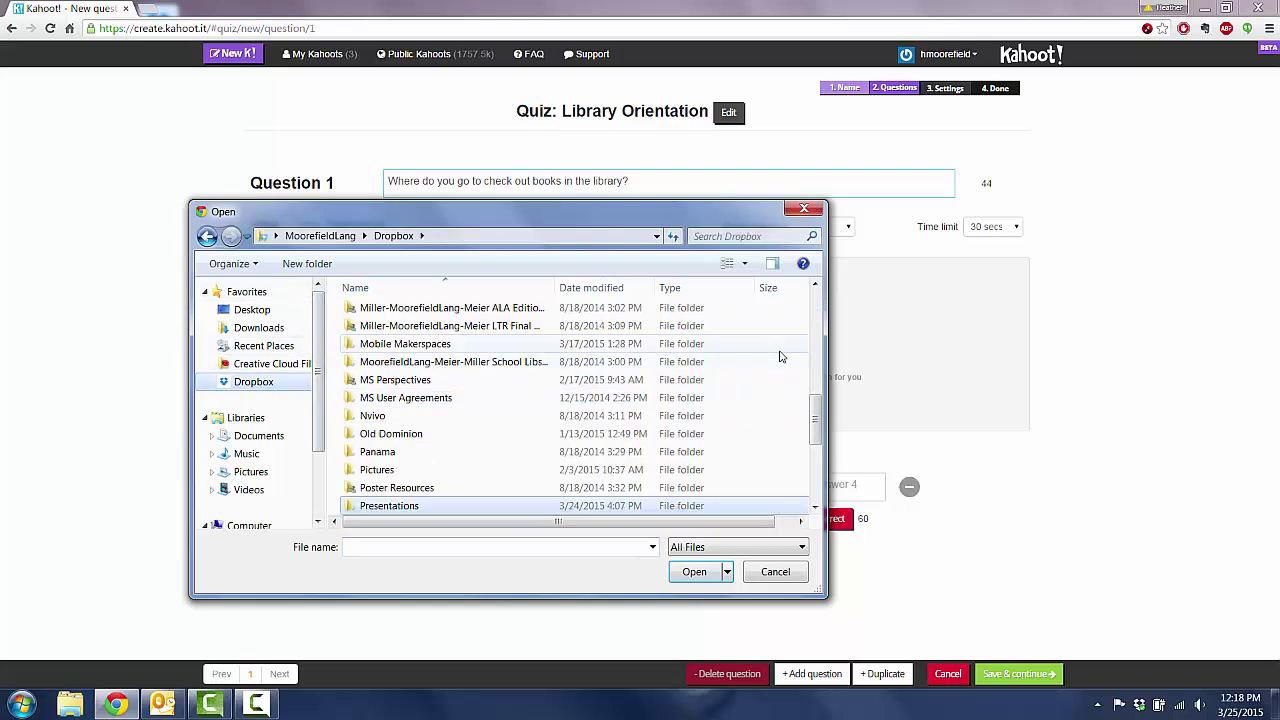
pyautogui.moveTo(818, 420); pyautogui.dragTo(818, 434)
pyautogui.scroll(4, 600, 400)
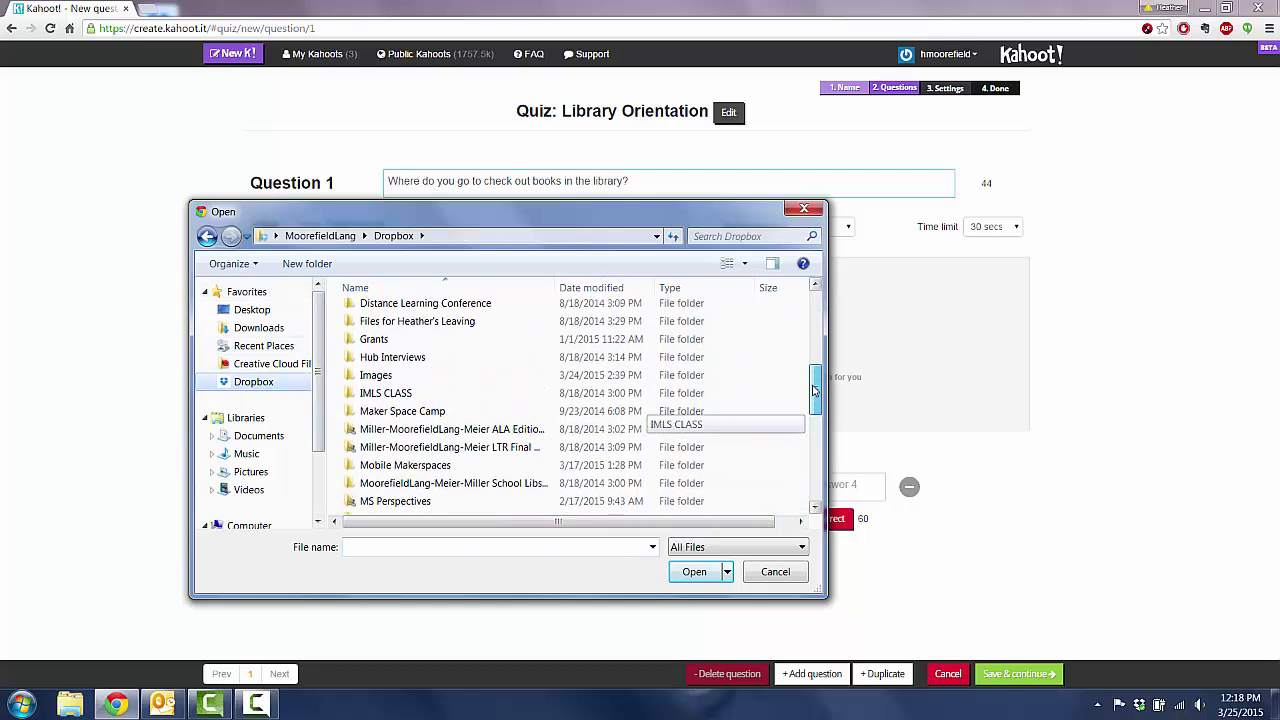
pyautogui.doubleClick(376, 375)
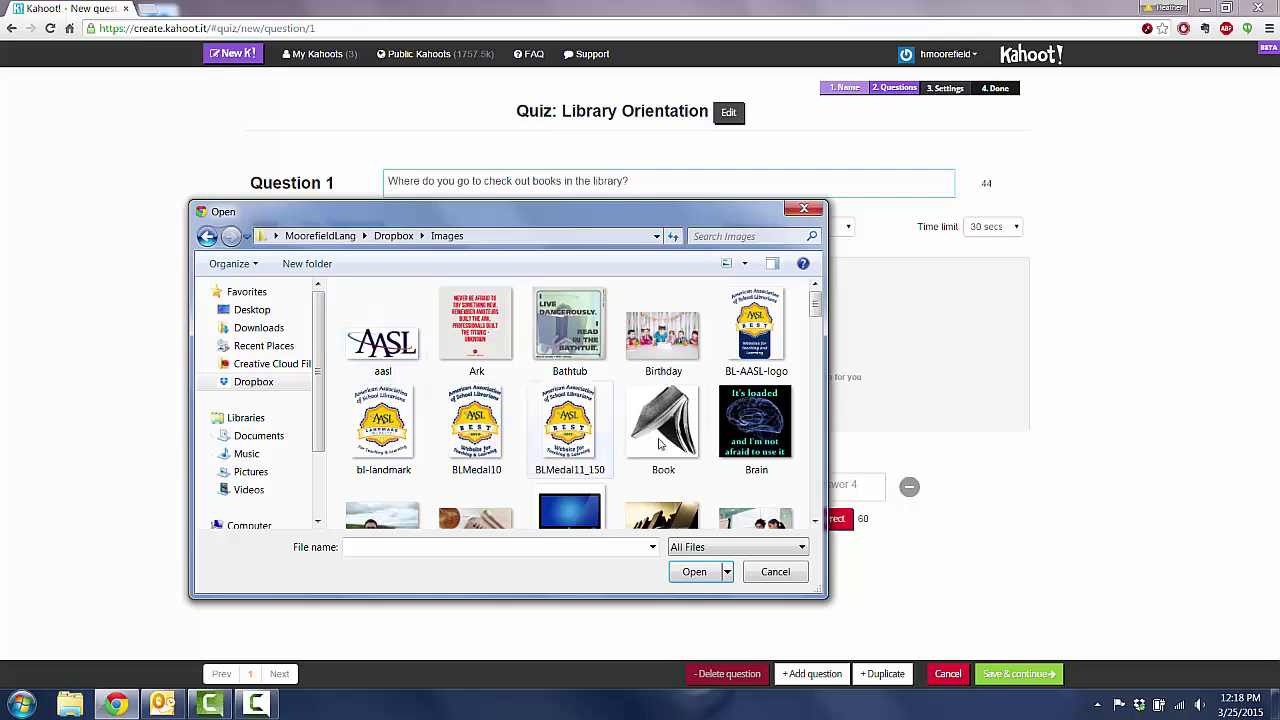
pyautogui.click(680, 425)
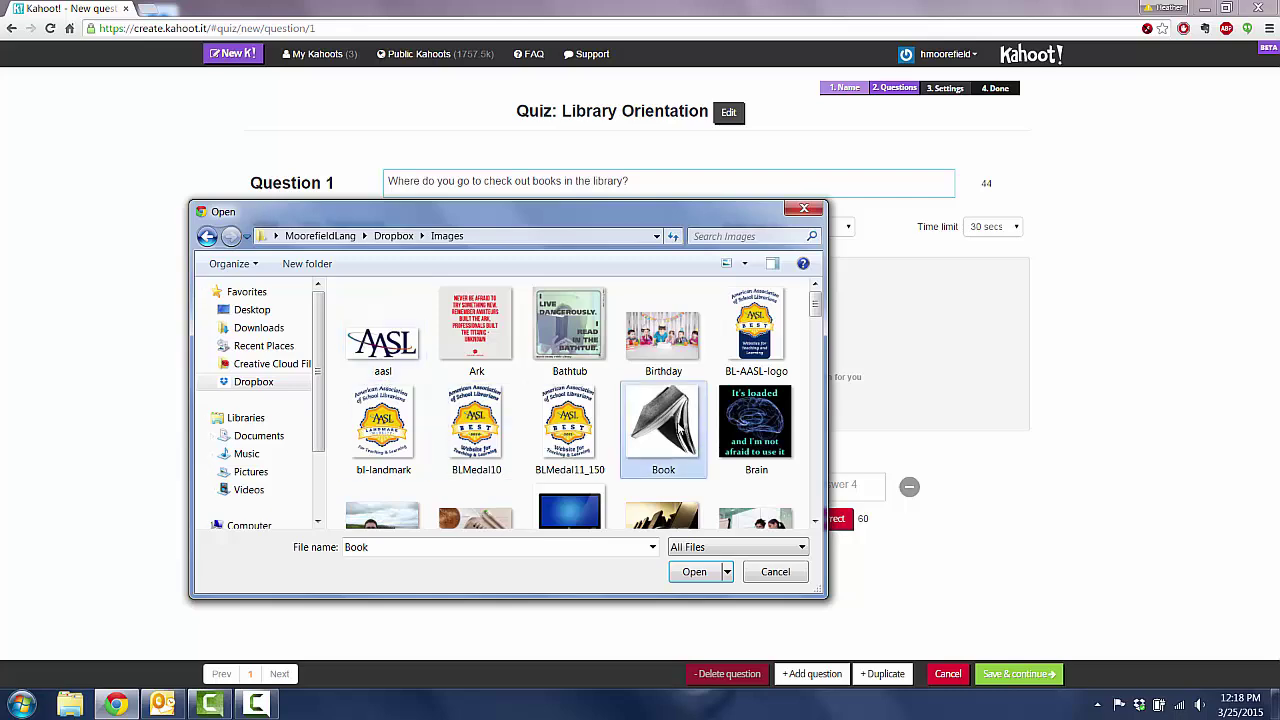
pyautogui.click(690, 571)
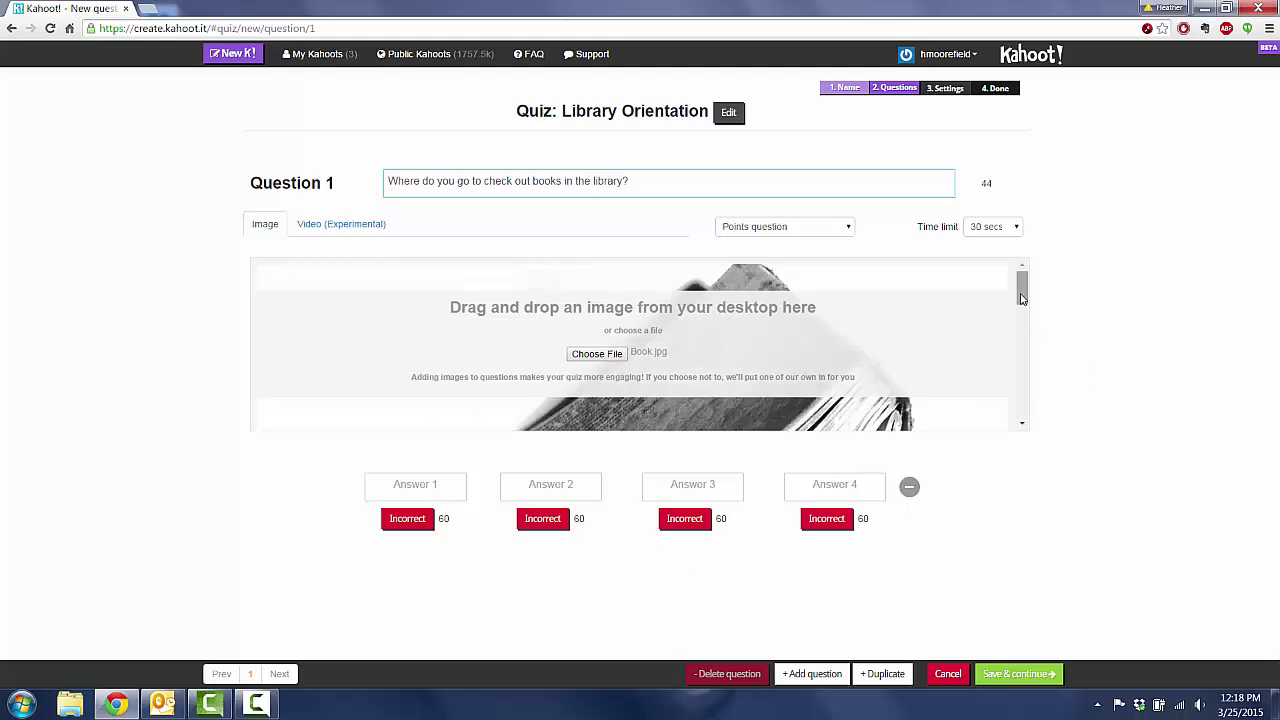
pyautogui.moveTo(1022, 300); pyautogui.dragTo(1029, 331)
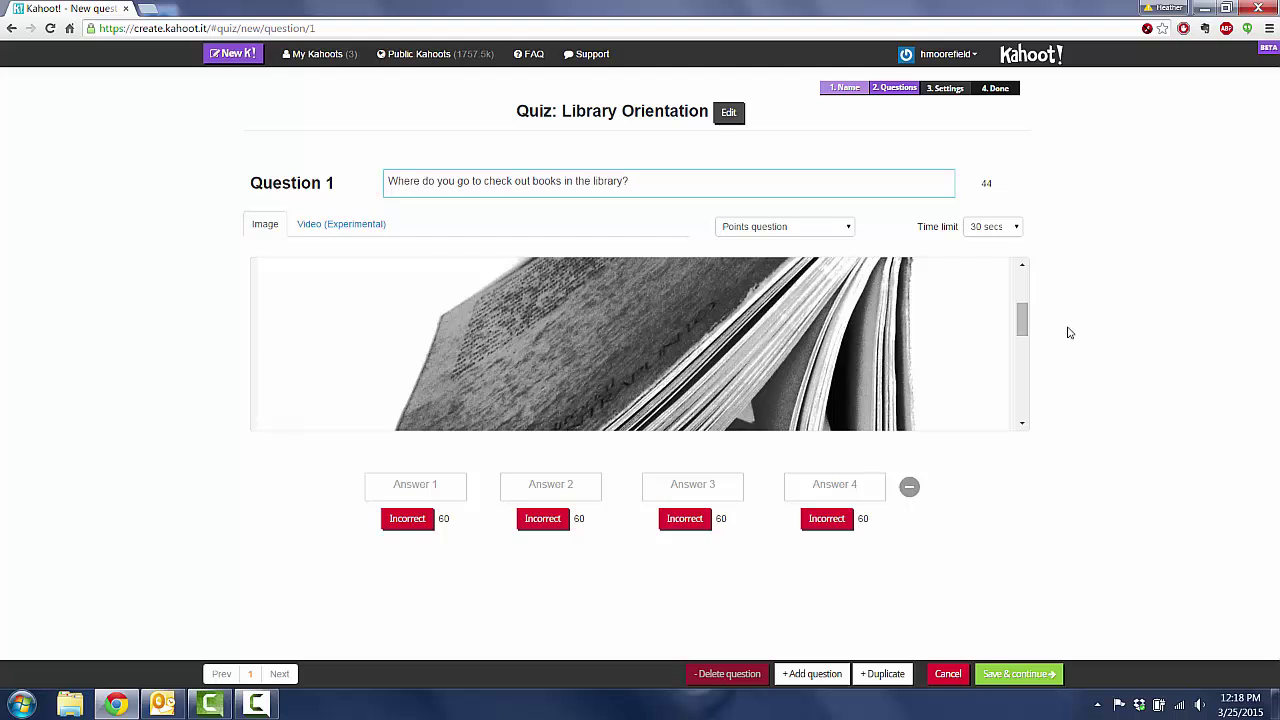
# Fill in the answers "Circulation Desk", "Reference Desk", "Book Desk" and "That Desk", and mark "Circulation Desk" as correct
pyautogui.click(406, 487)
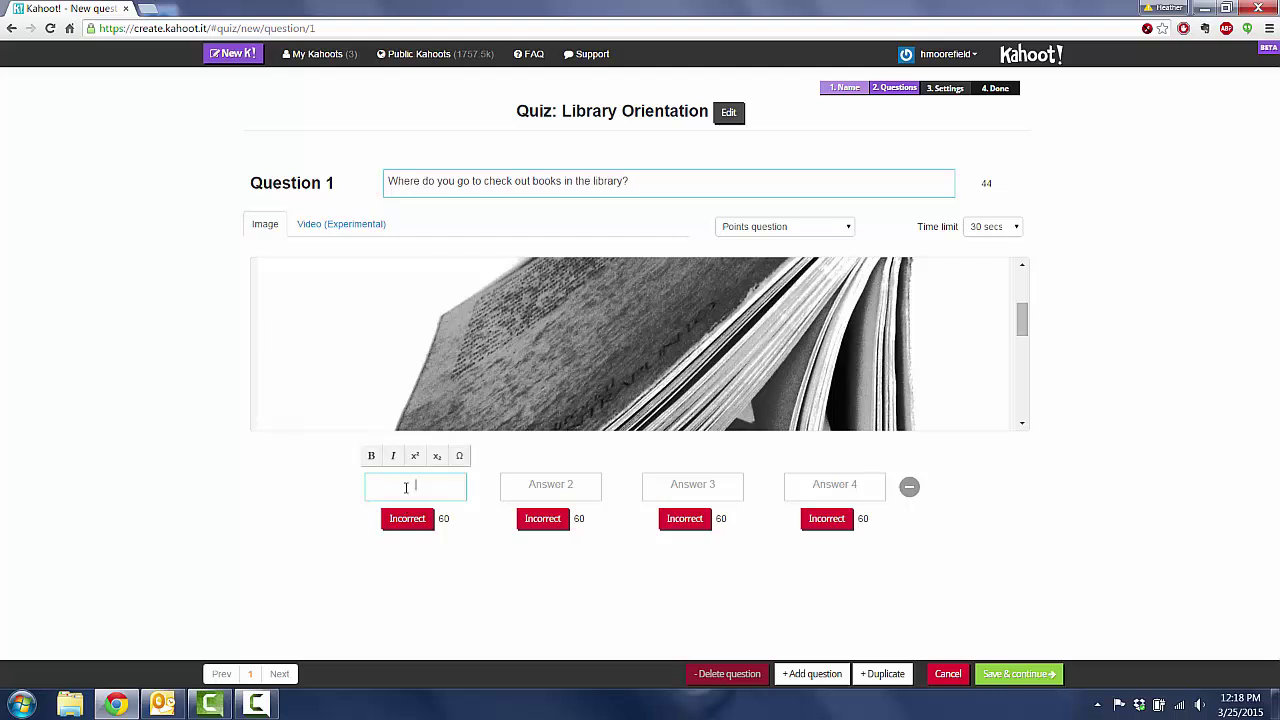
pyautogui.write('Circulation Desk')
pyautogui.click(552, 489)
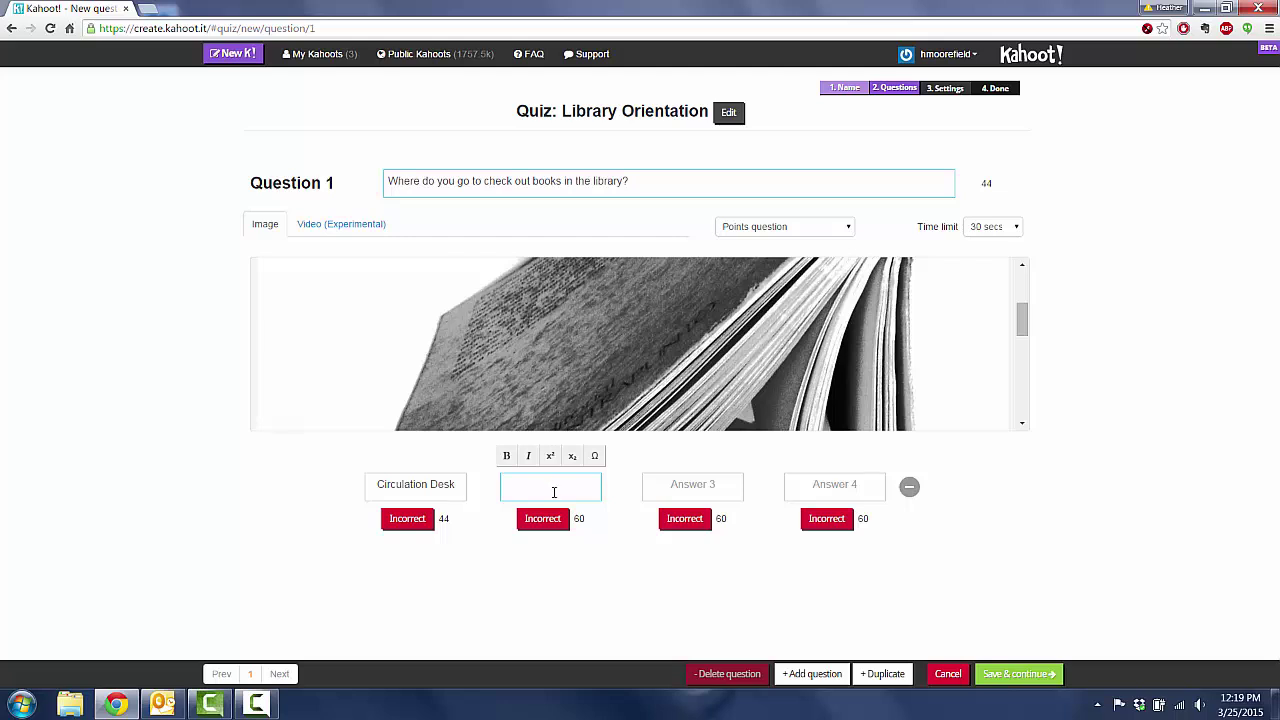
pyautogui.write('Reference Desk')
pyautogui.click(690, 486)
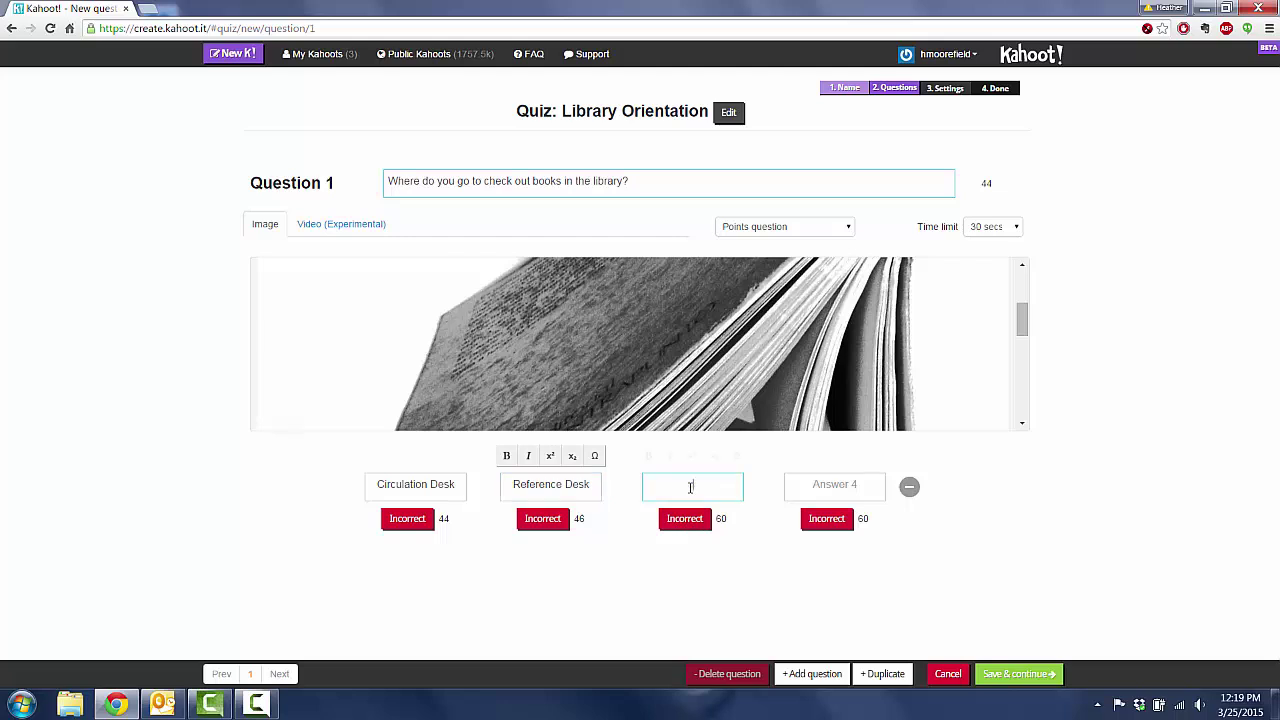
pyautogui.write('Book Desk')
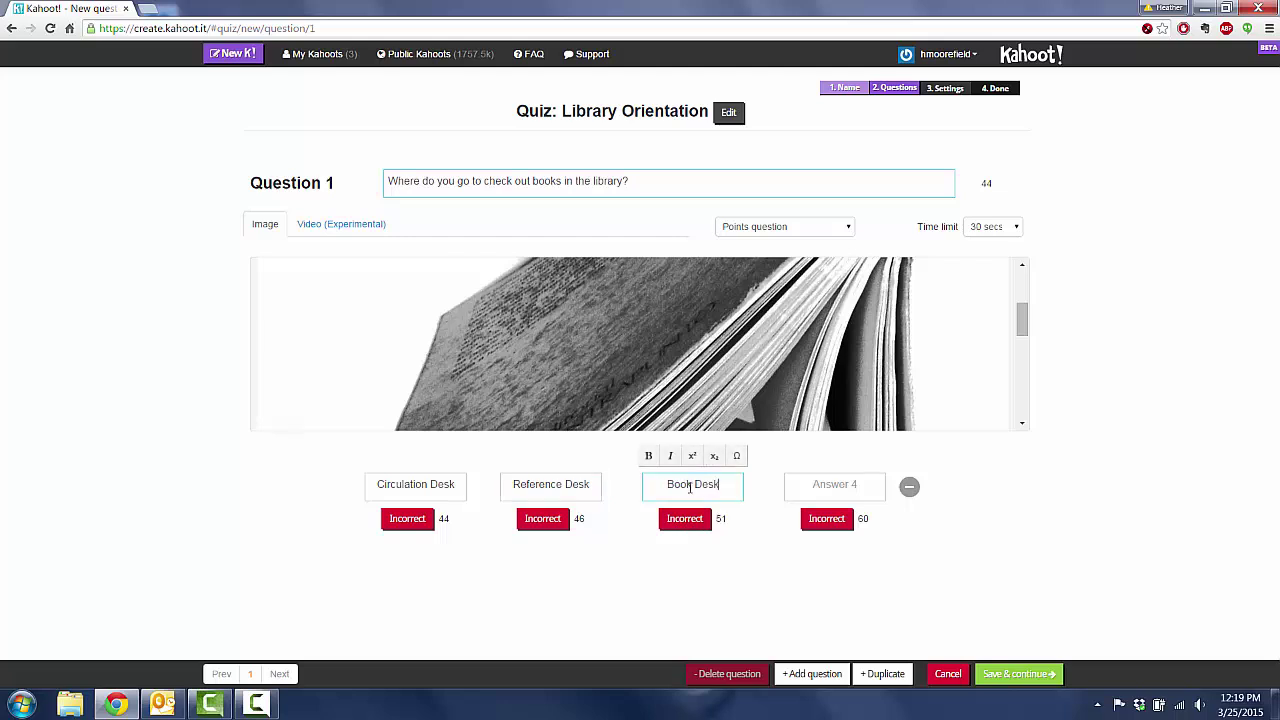
pyautogui.click(820, 491)
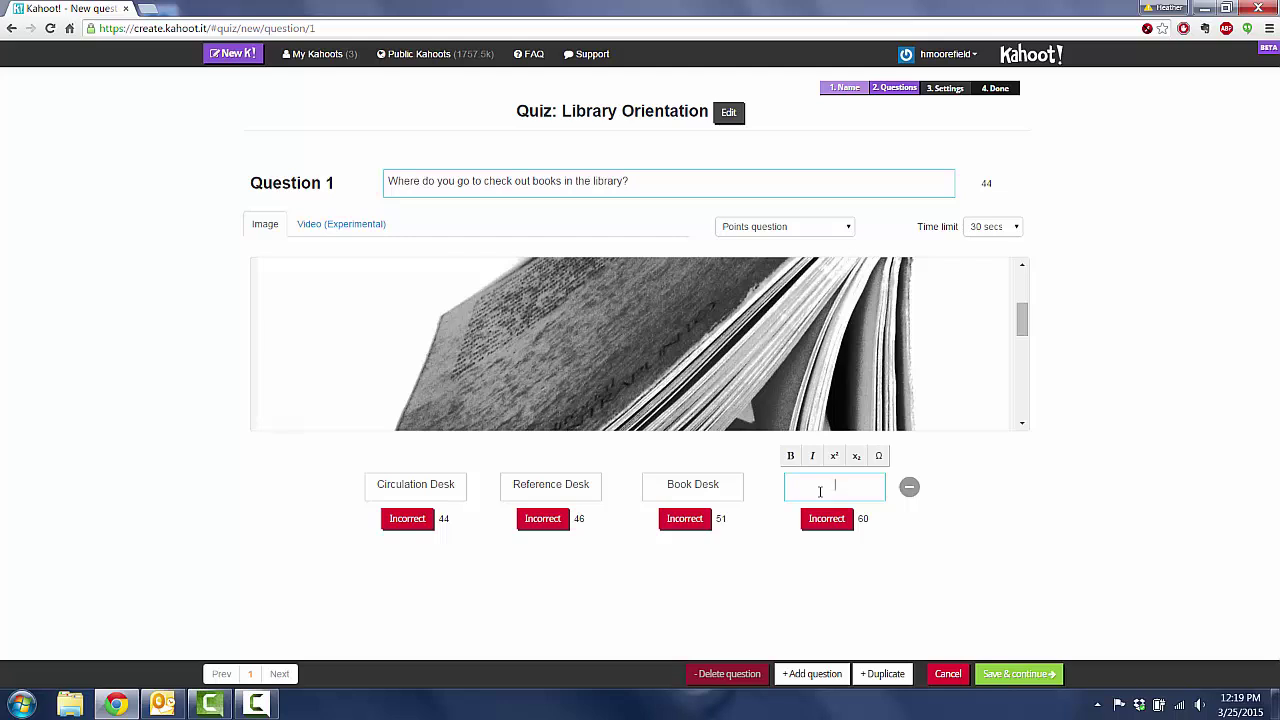
pyautogui.write('That Desk')
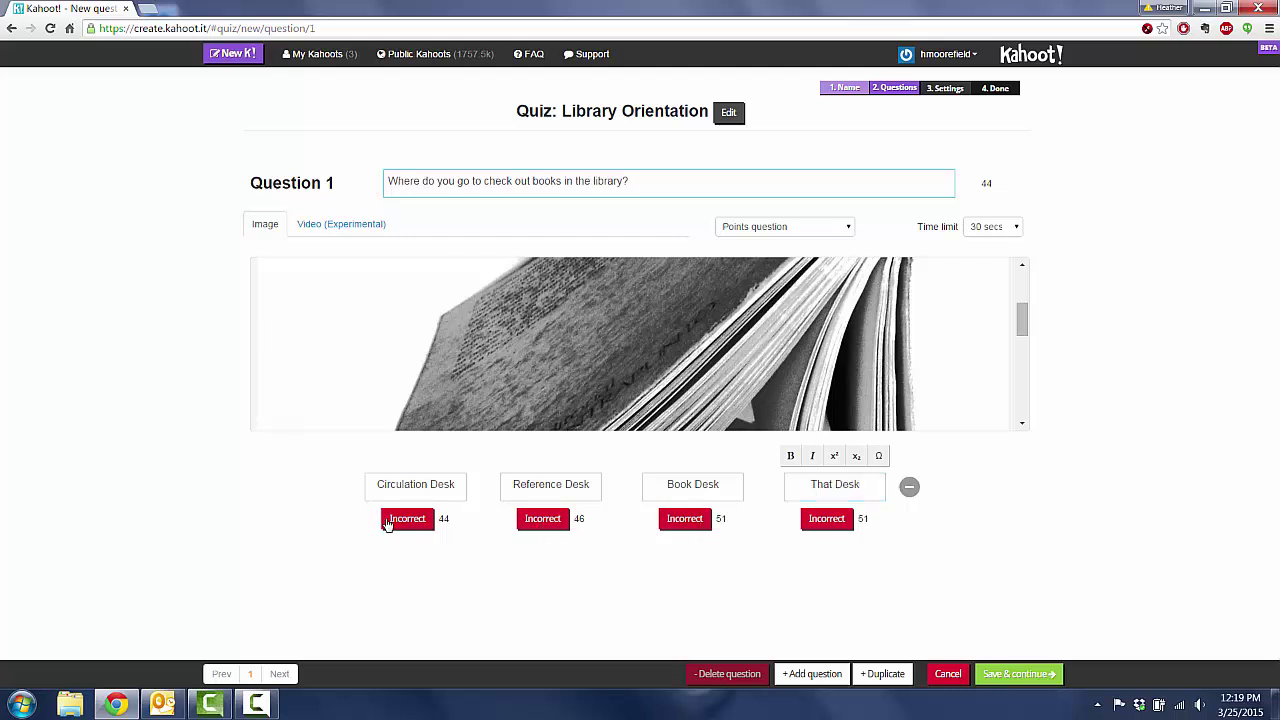
pyautogui.click(390, 519)
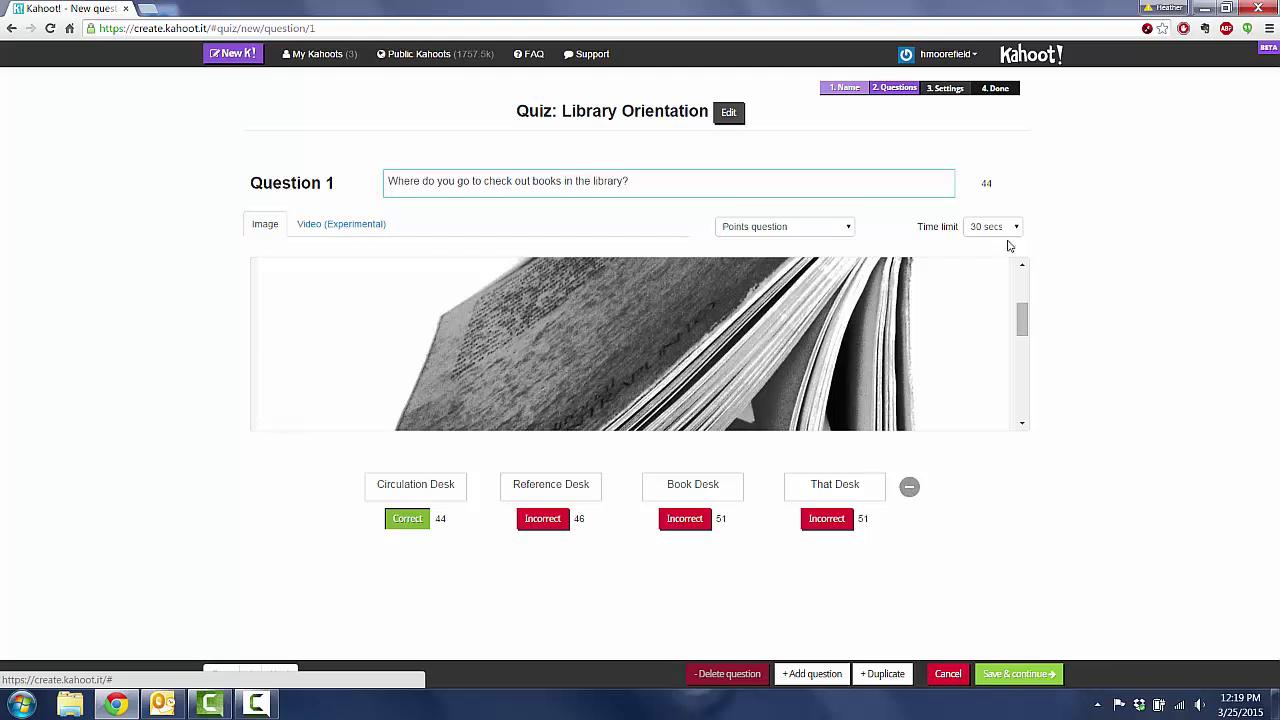
# Set question 1's time limit to 10 secs and save the questions to continue to the quiz settings
pyautogui.click(846, 227)
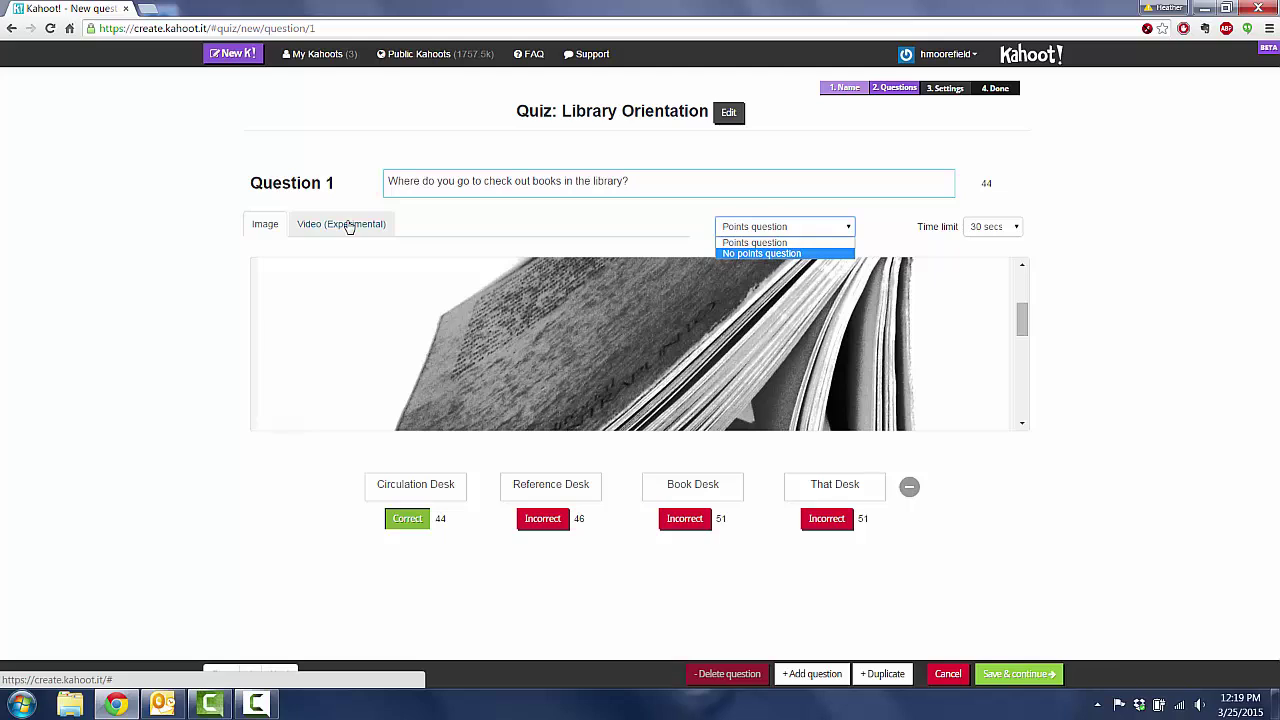
pyautogui.click(1015, 228)
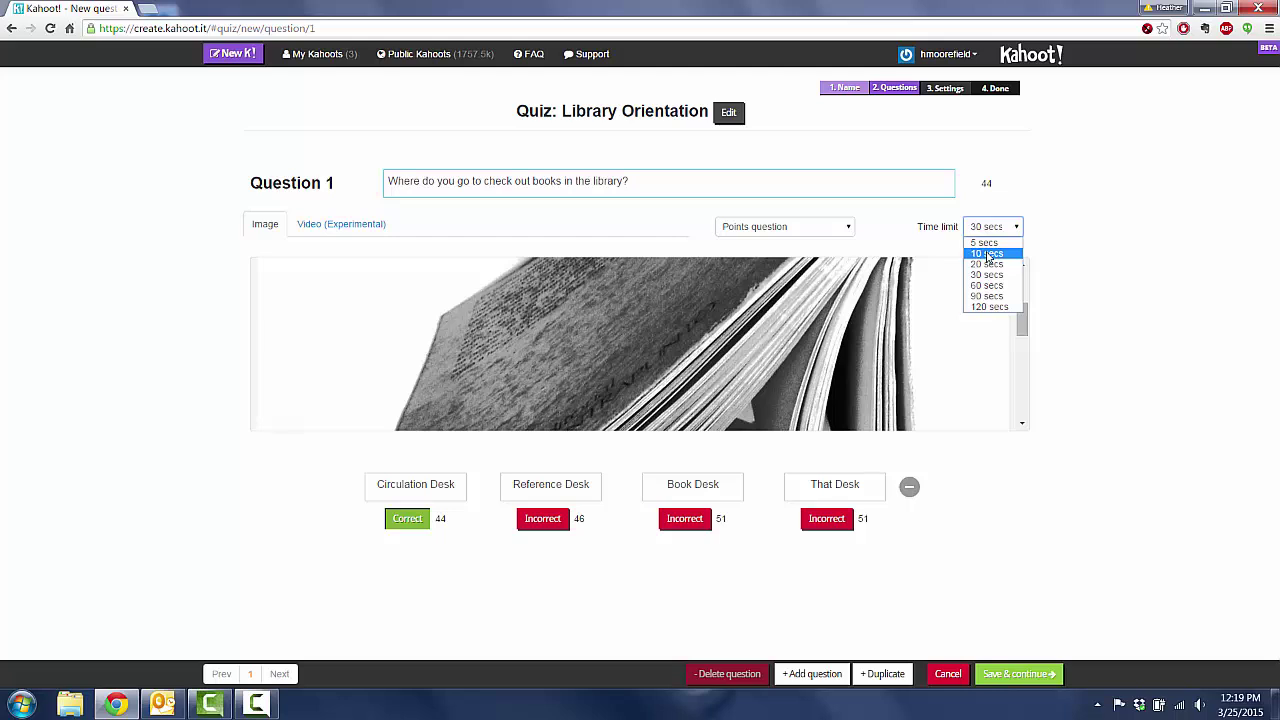
pyautogui.click(987, 254)
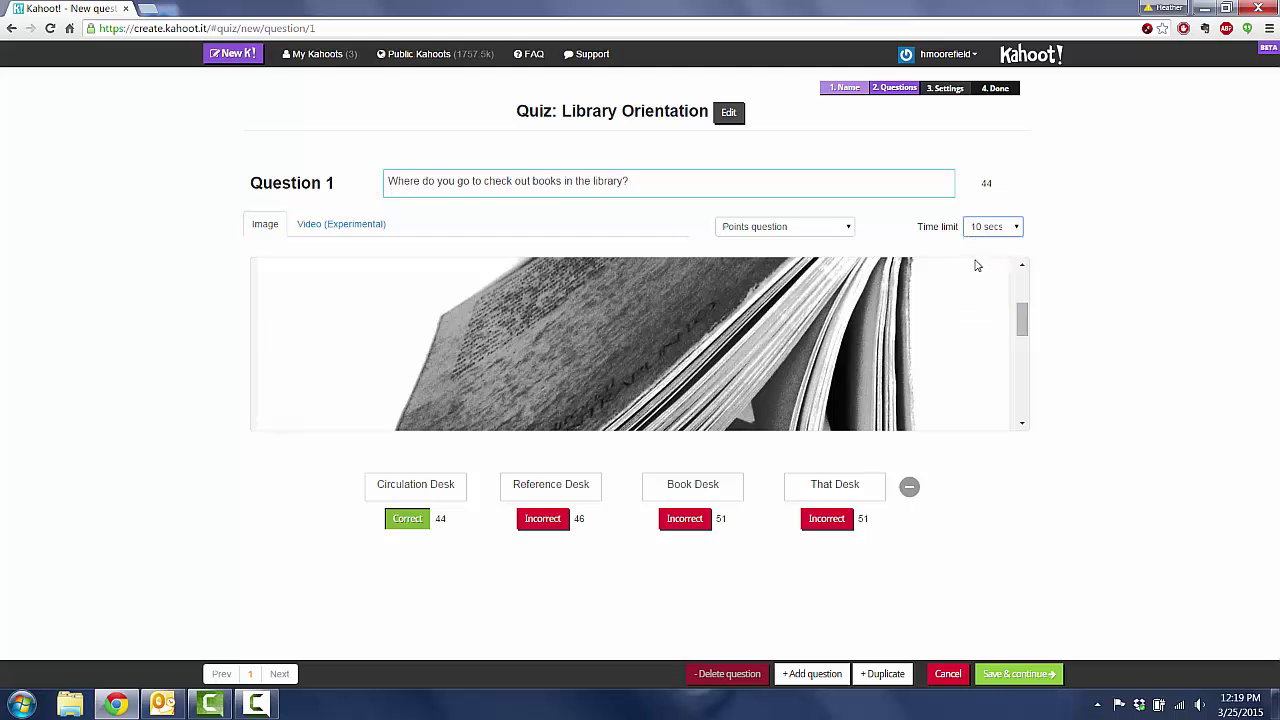
pyautogui.click(1016, 675)
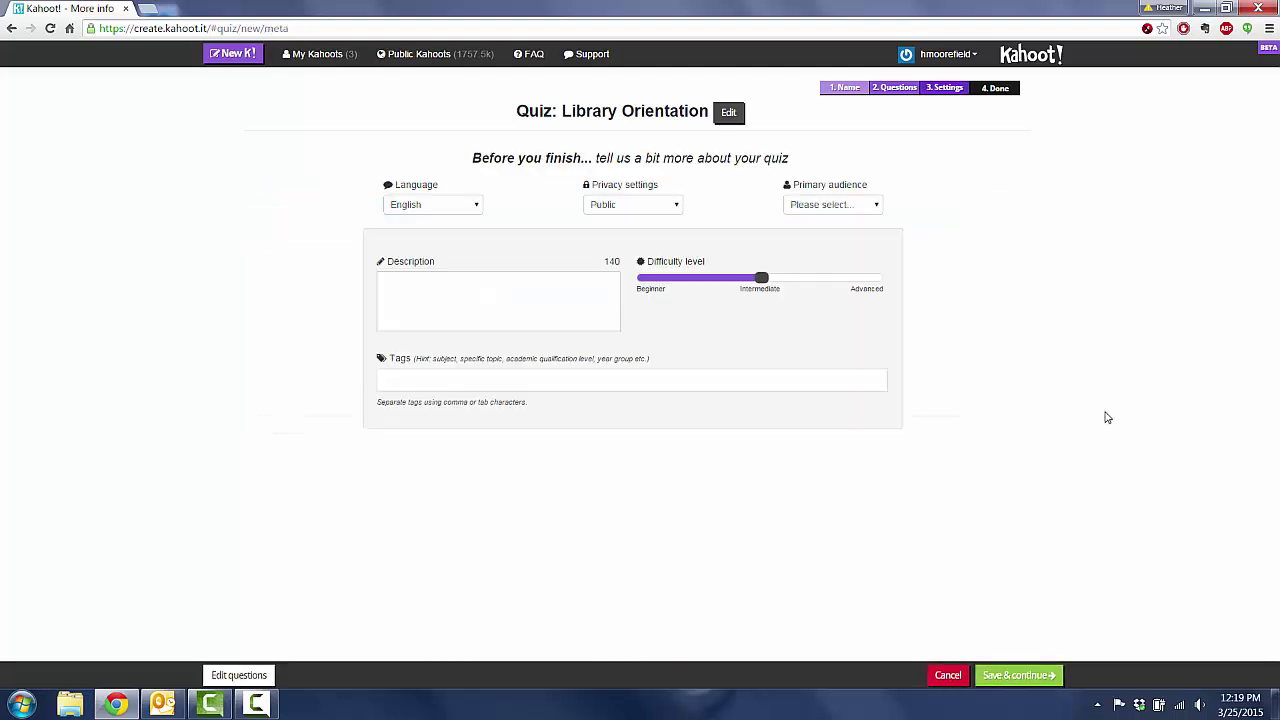
# Enter "Library Orientation for my School Library" as the quiz description
pyautogui.click(411, 288)
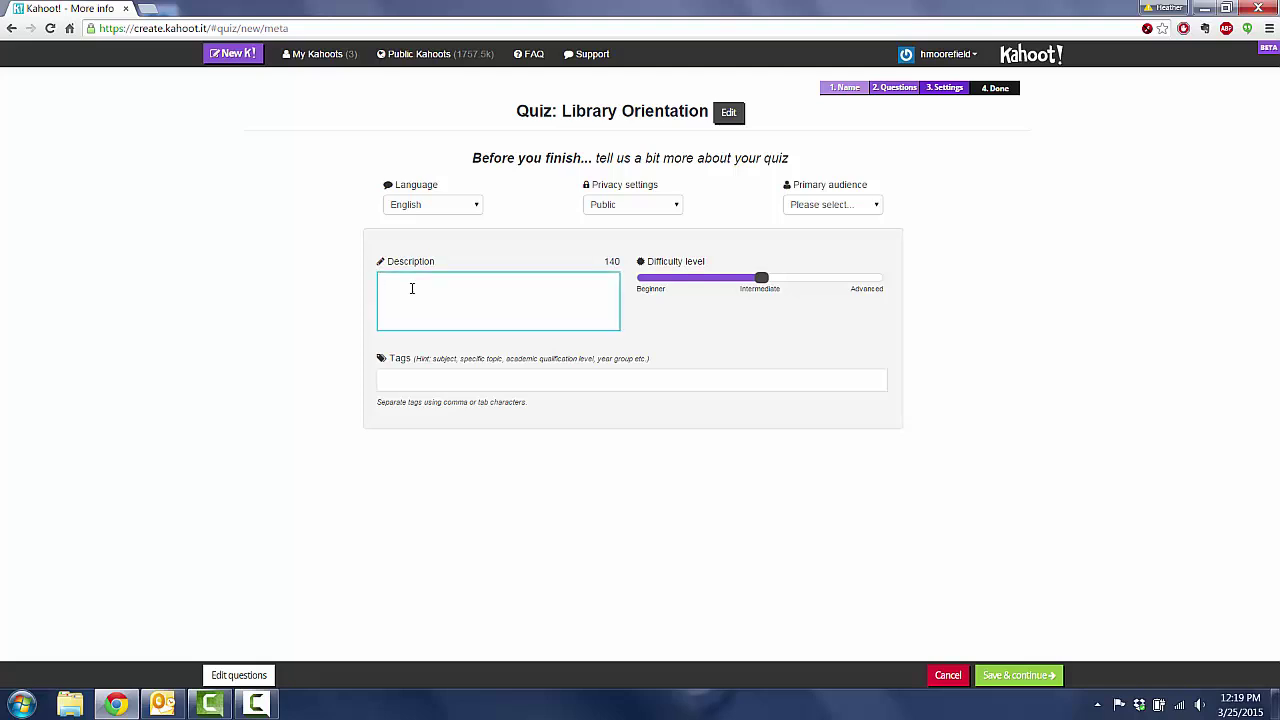
pyautogui.write('Librariy Ori')
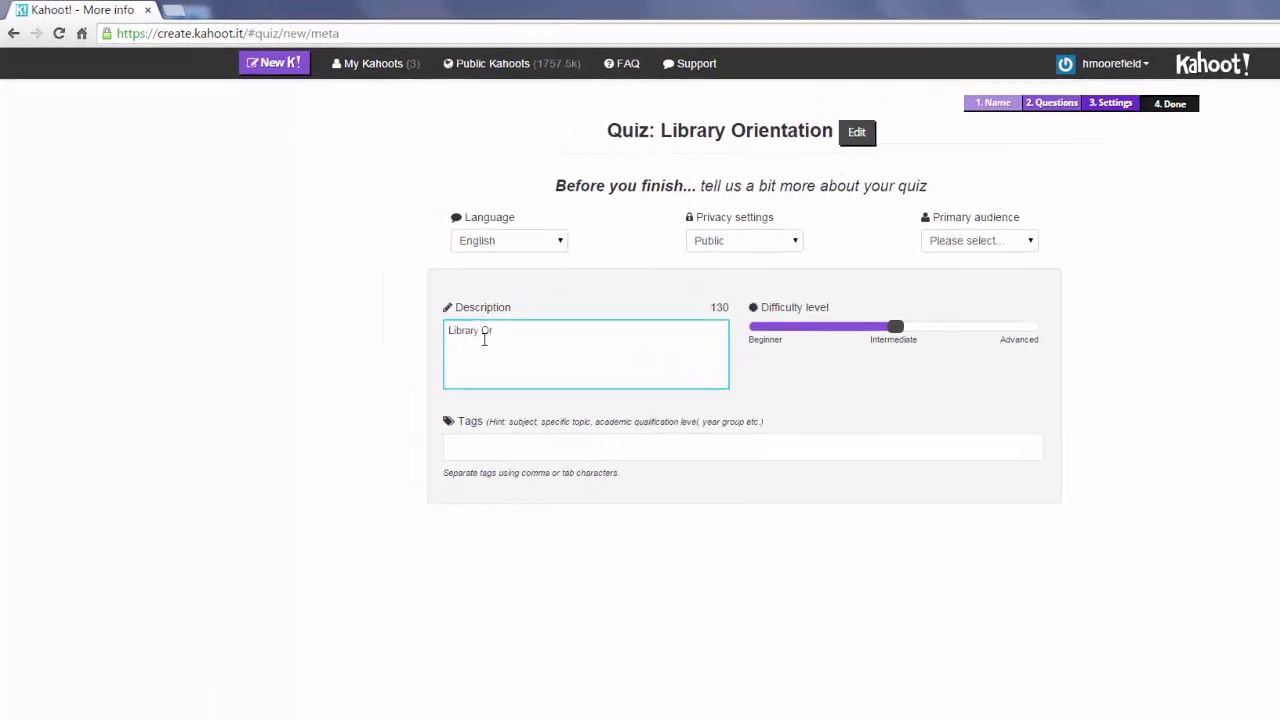
pyautogui.write('enation')
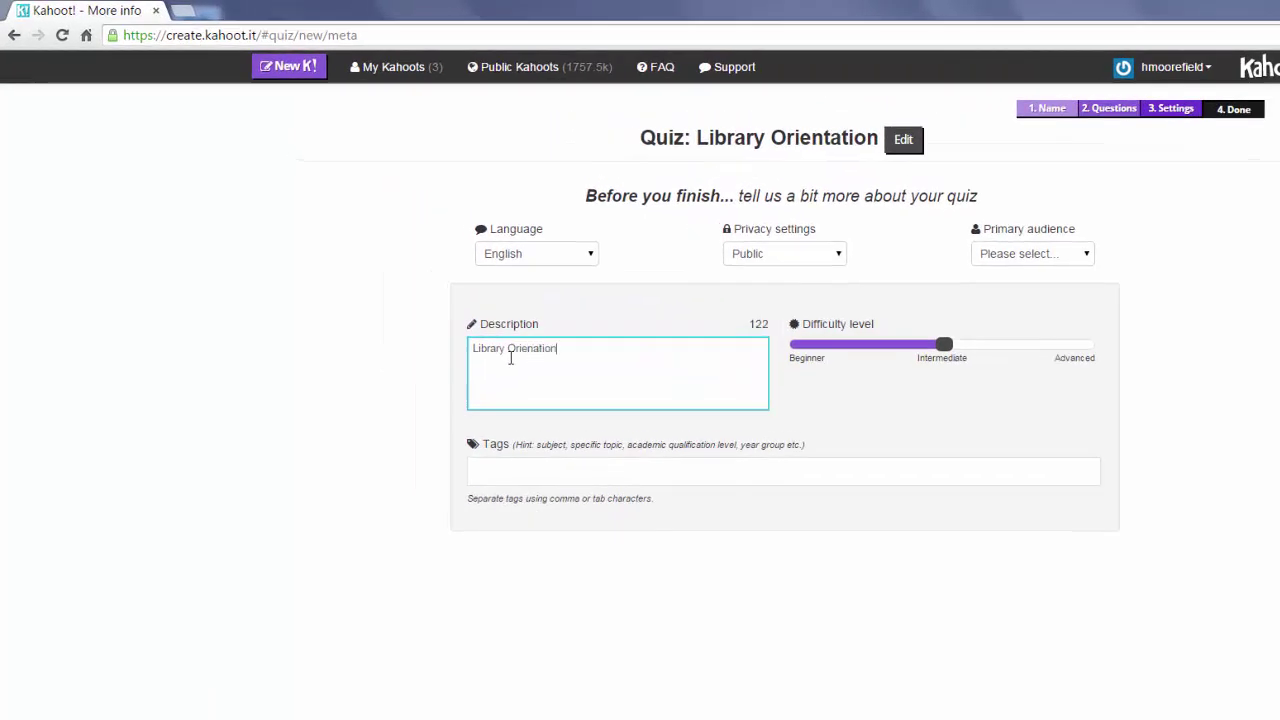
pyautogui.press('BackSpace')
pyautogui.press('BackSpace')
pyautogui.press('BackSpace')
pyautogui.press('BackSpace')
pyautogui.press('BackSpace')
pyautogui.write('tation for')
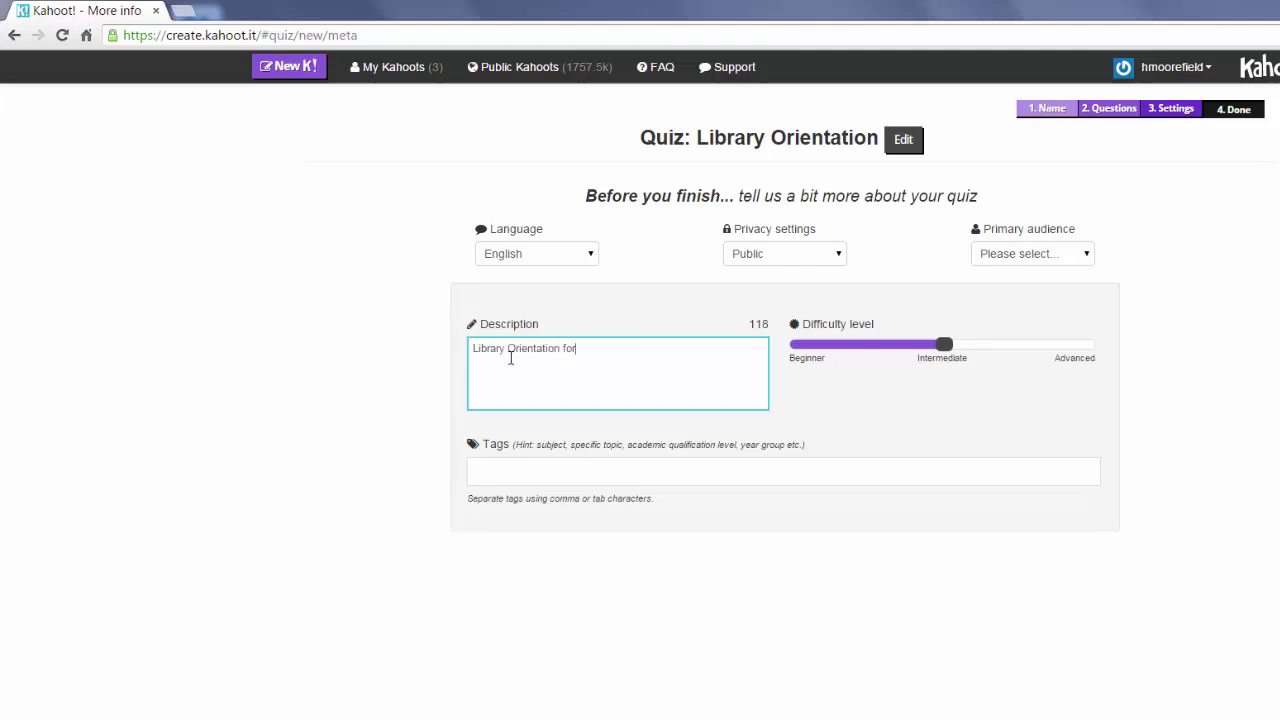
pyautogui.write(' my School Library')
# Set the difficulty level between Beginner and Intermediate and the primary audience to School, and continue to the cover image page
pyautogui.moveTo(942, 350); pyautogui.dragTo(876, 358)
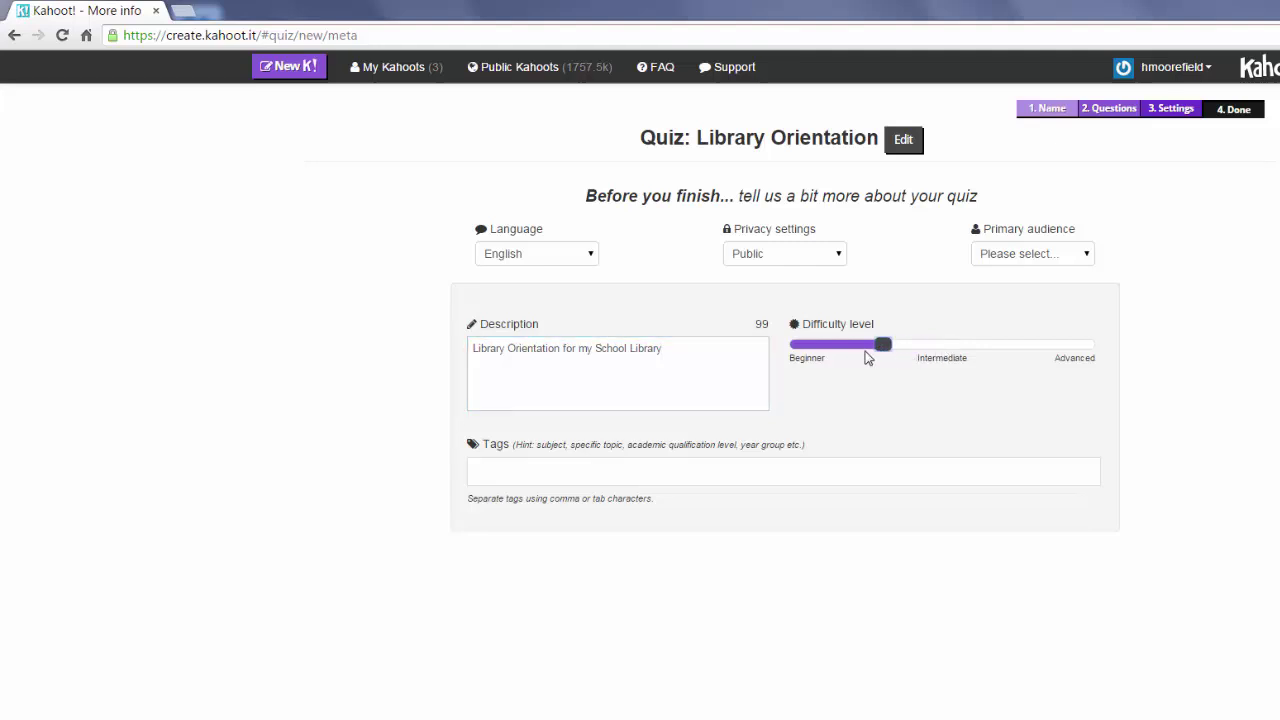
pyautogui.click(1077, 260)
pyautogui.click(1061, 290)
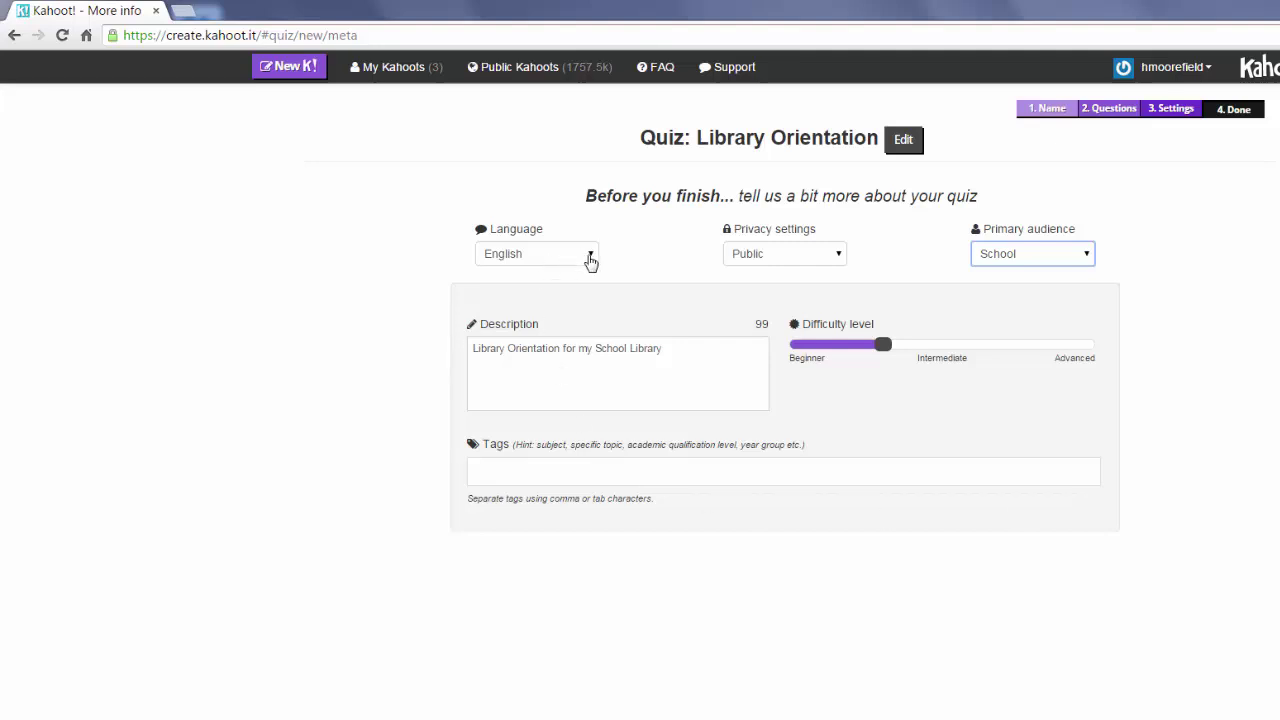
pyautogui.click(841, 255)
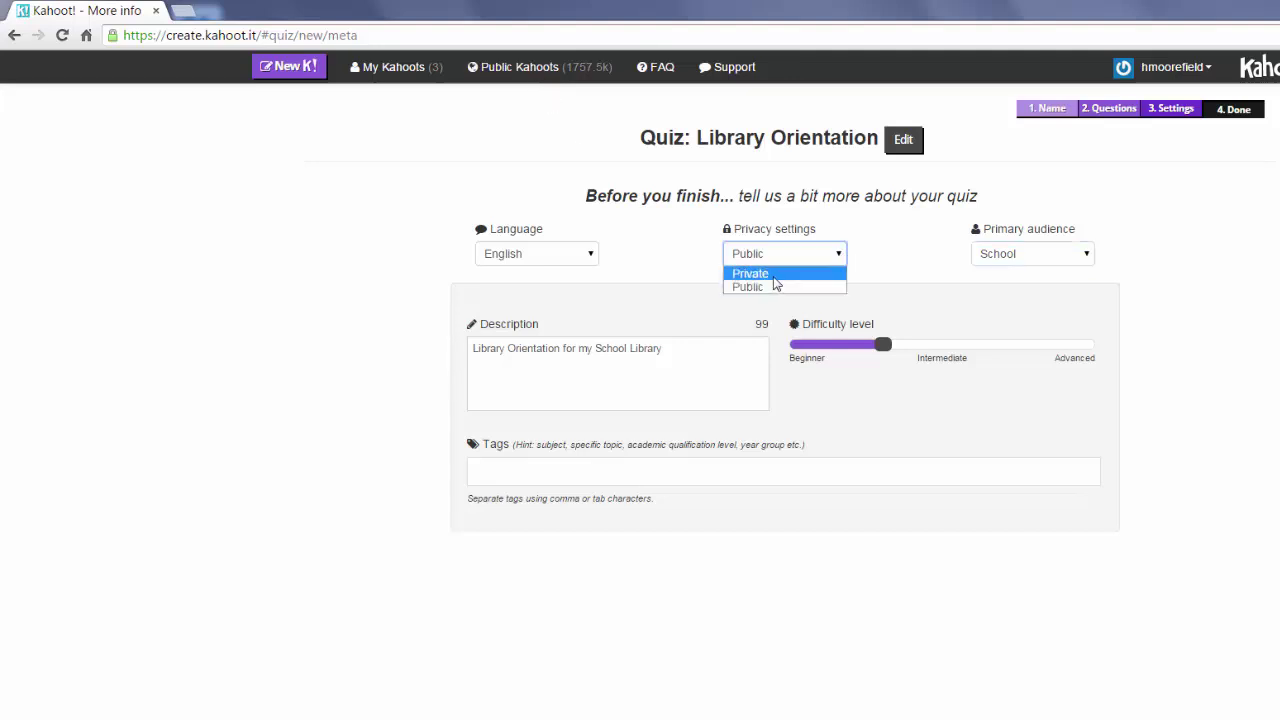
pyautogui.click(922, 254)
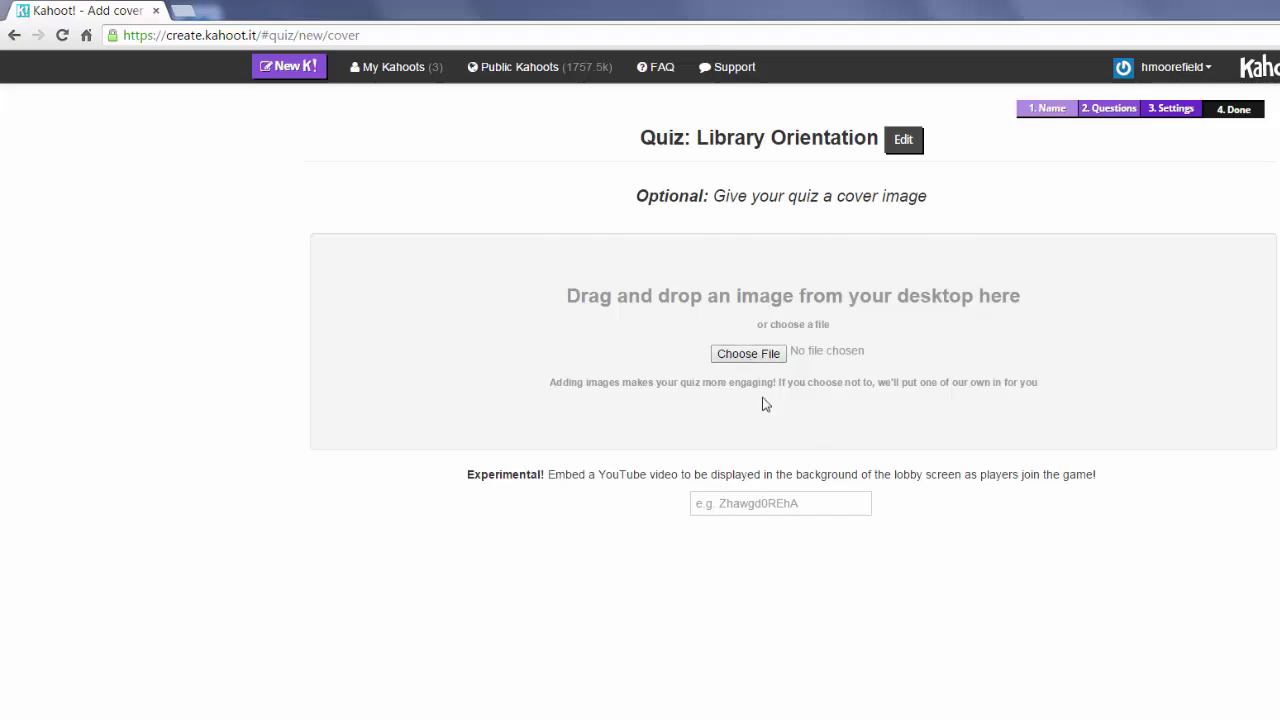
# Upload the Bathtub image from the Images folder as the quiz's cover image and finish creating the quiz
pyautogui.click(742, 362)
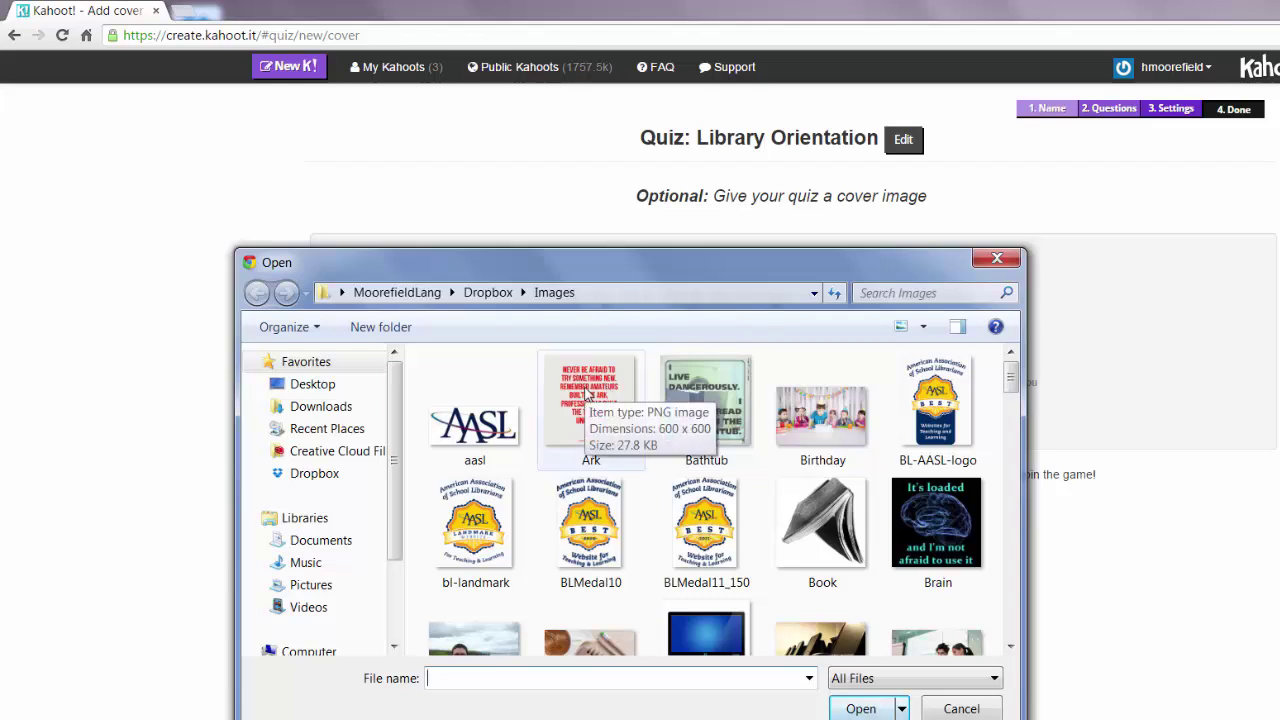
pyautogui.click(728, 398)
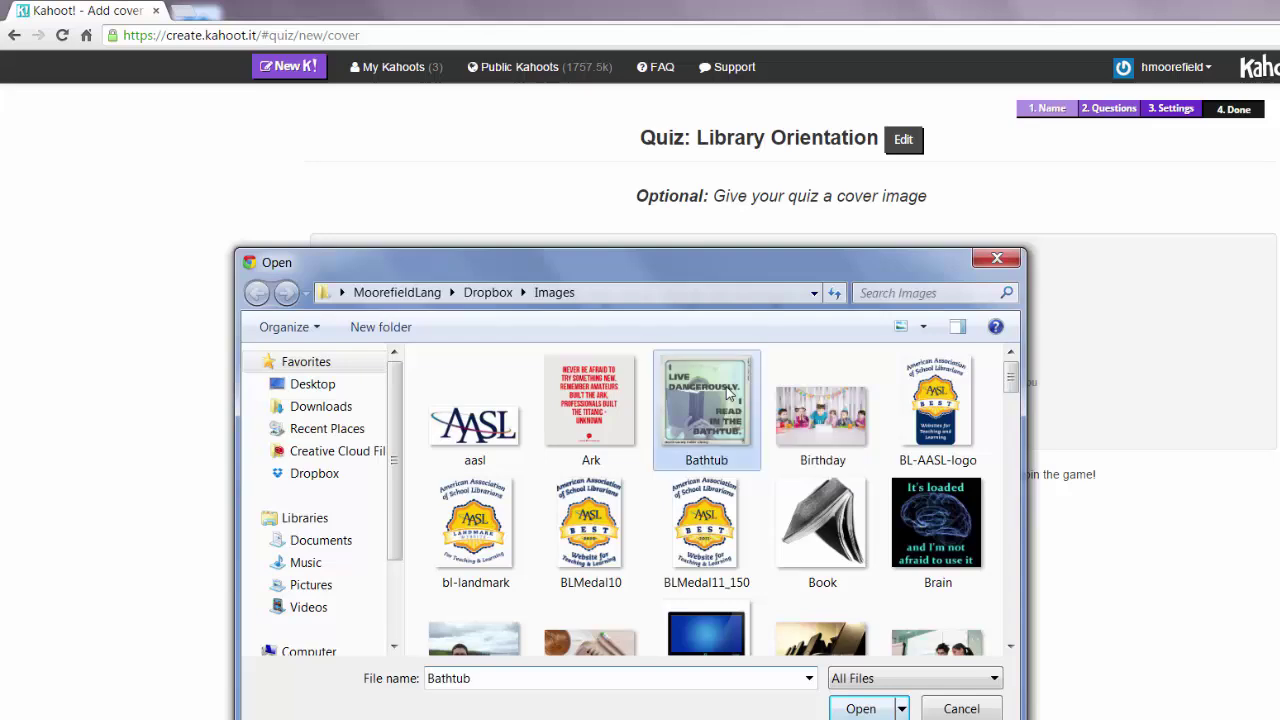
pyautogui.click(861, 709)
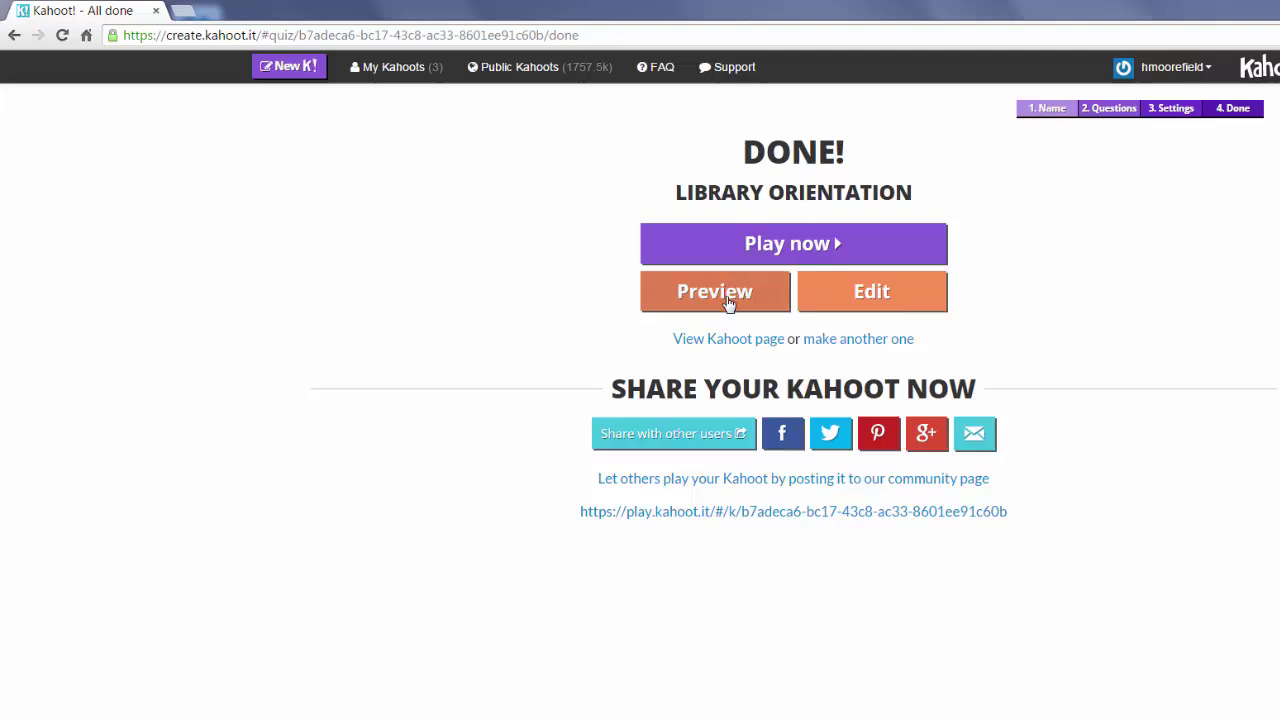
# Start playing the finished Library Orientation quiz, launch its game lobby and highlight the game pin that players need
pyautogui.click(790, 246)
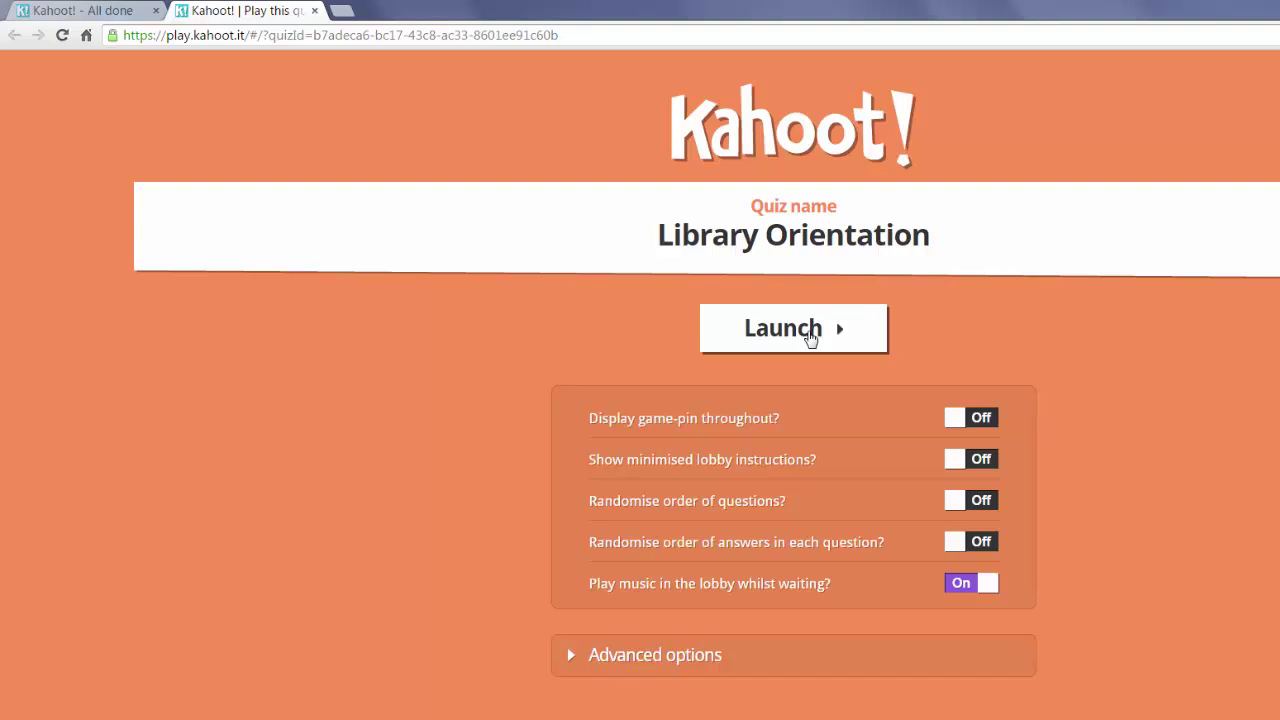
pyautogui.click(810, 340)
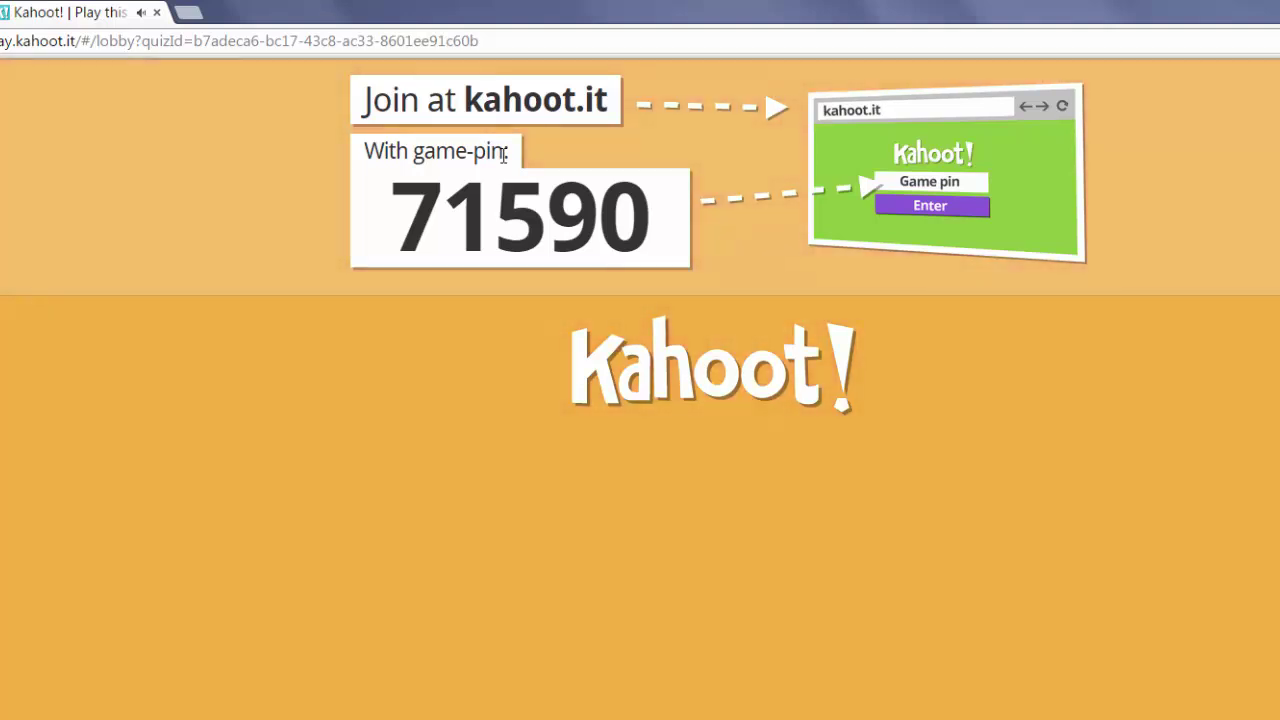
pyautogui.moveTo(400, 212); pyautogui.dragTo(677, 213)
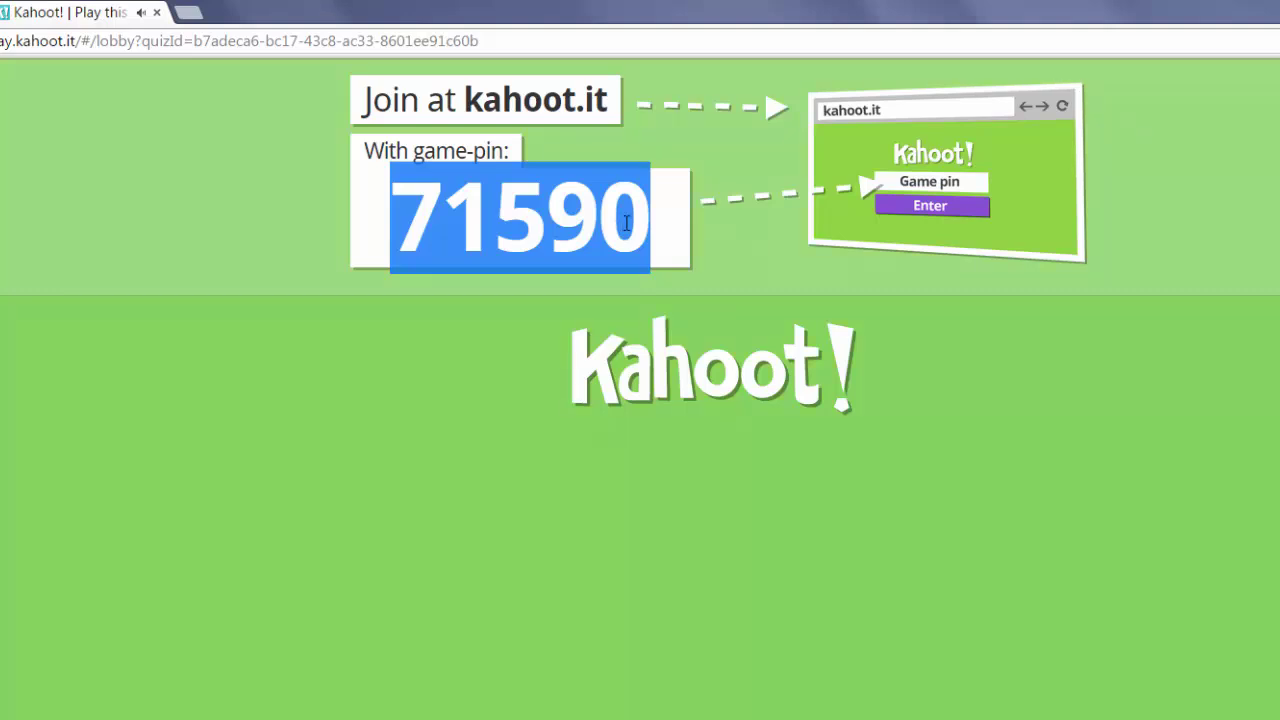
pyautogui.click(1029, 401)
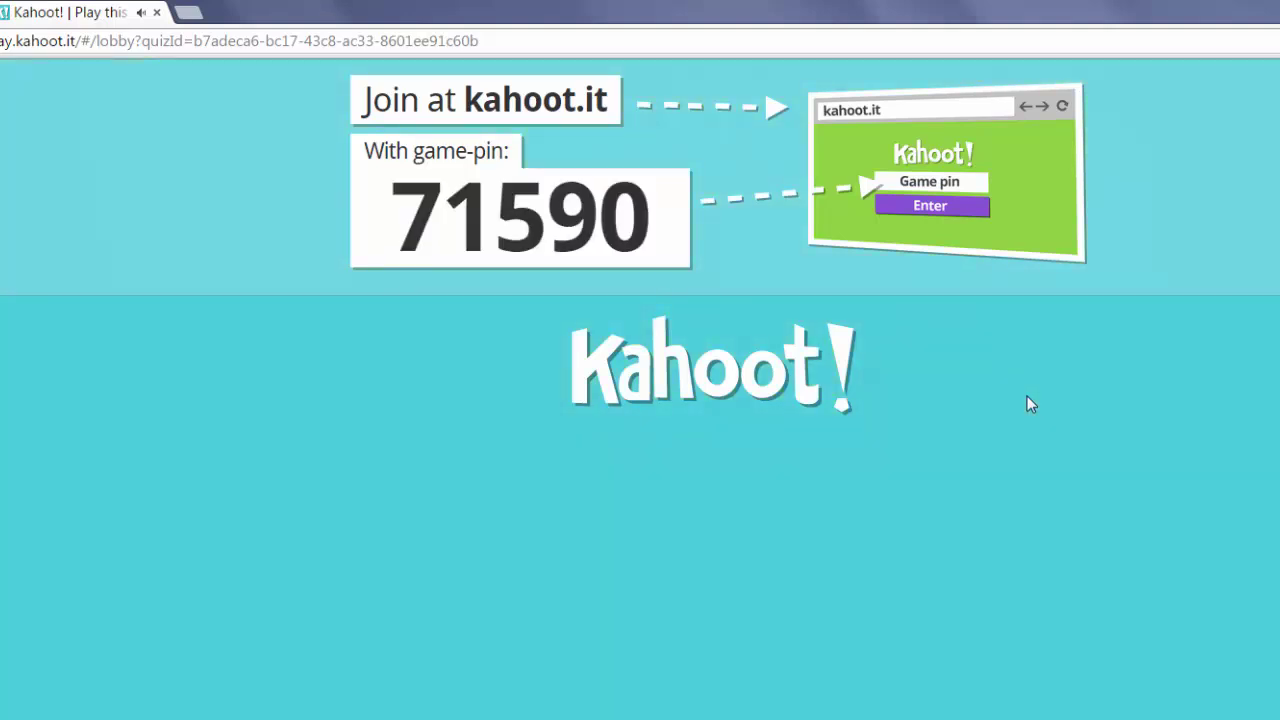